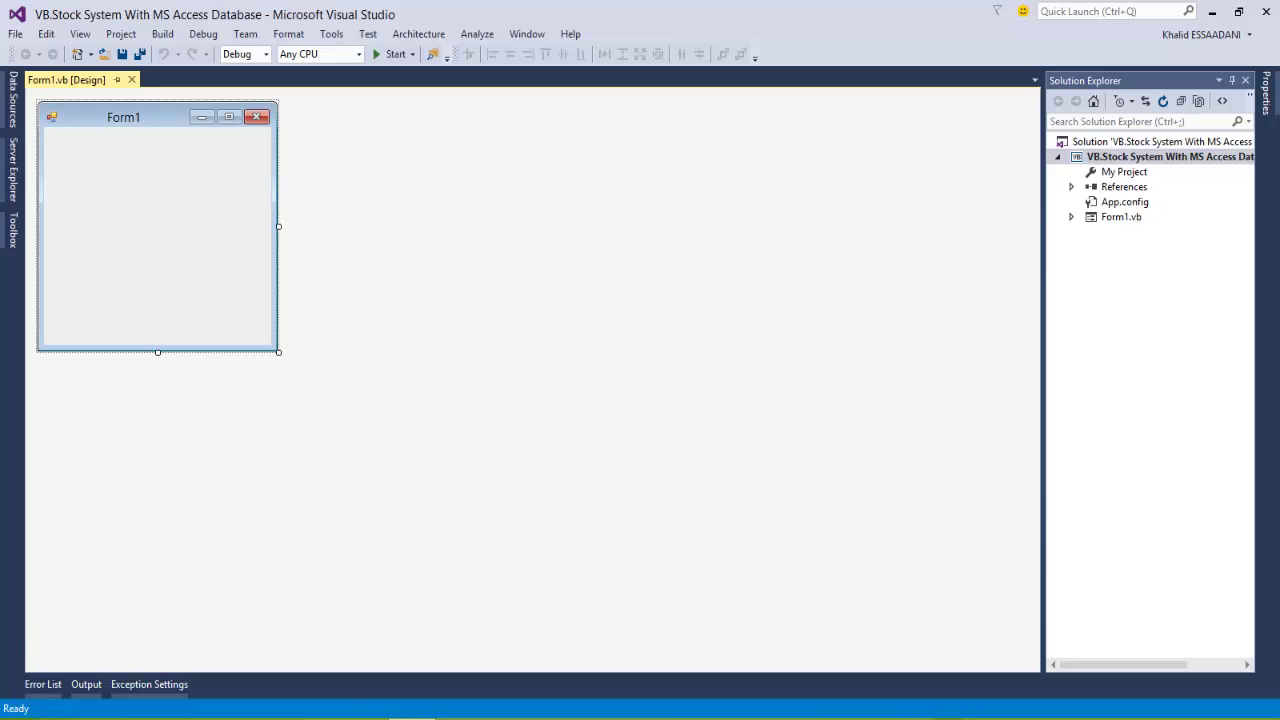
Find and launch Microsoft Office Access 2007
left_click(32, 712)
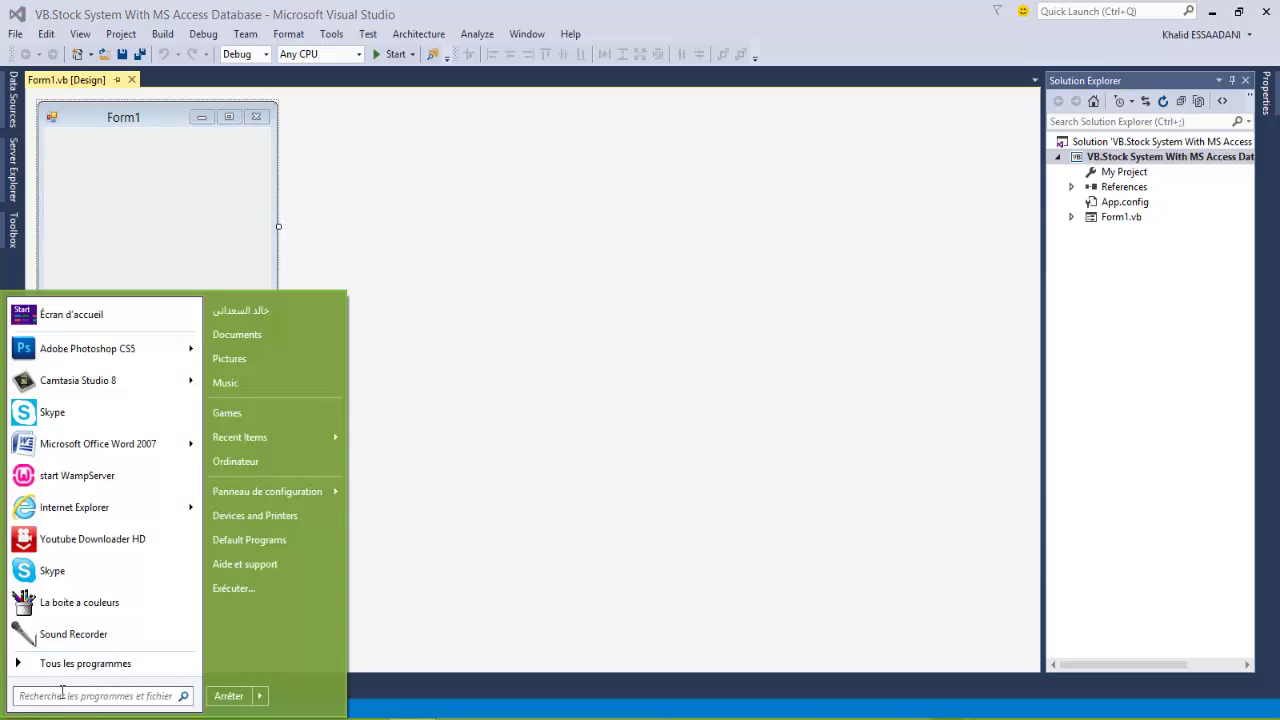
type("access")
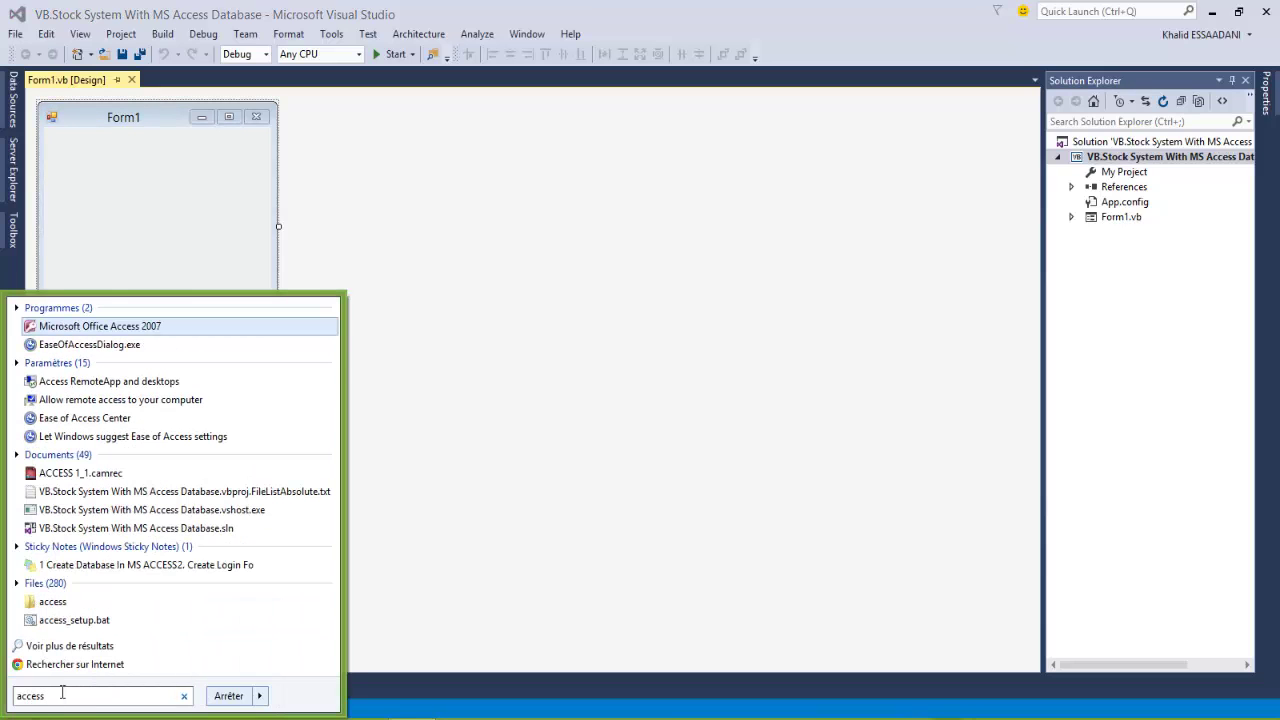
left_click(100, 328)
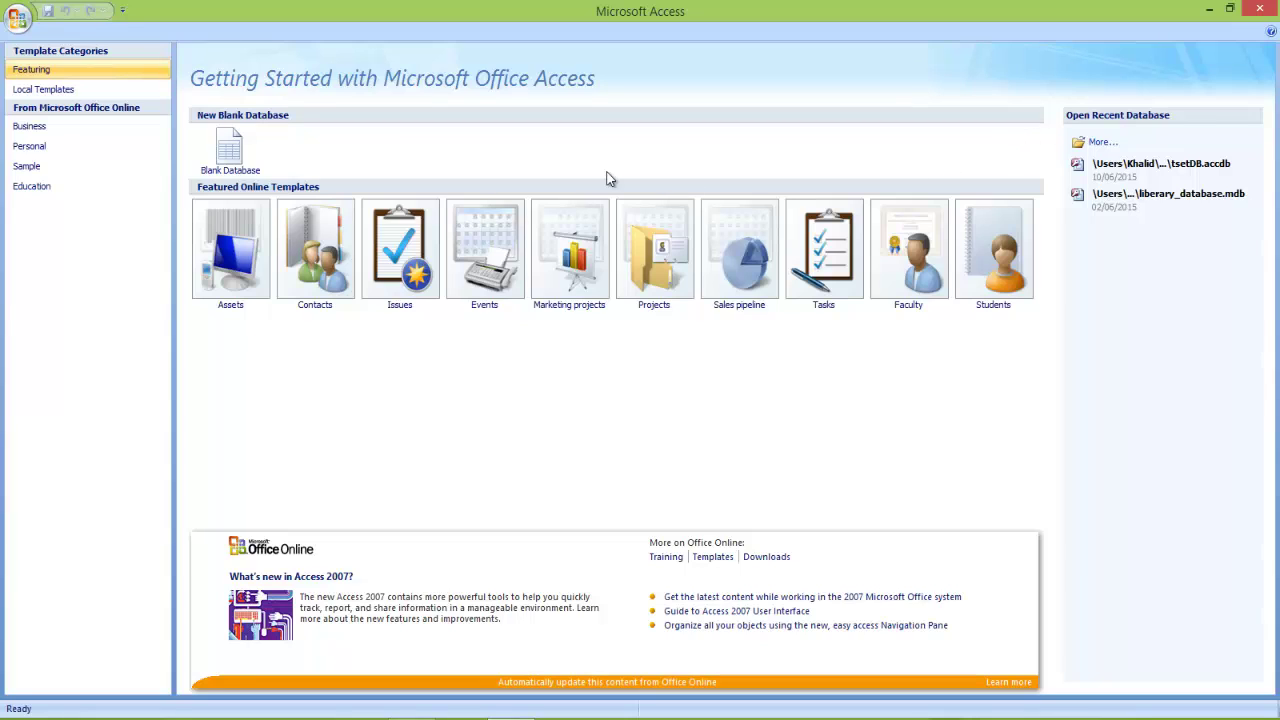
Create a blank Access 2007 database named Stock_DB on the Desktop
left_click(232, 160)
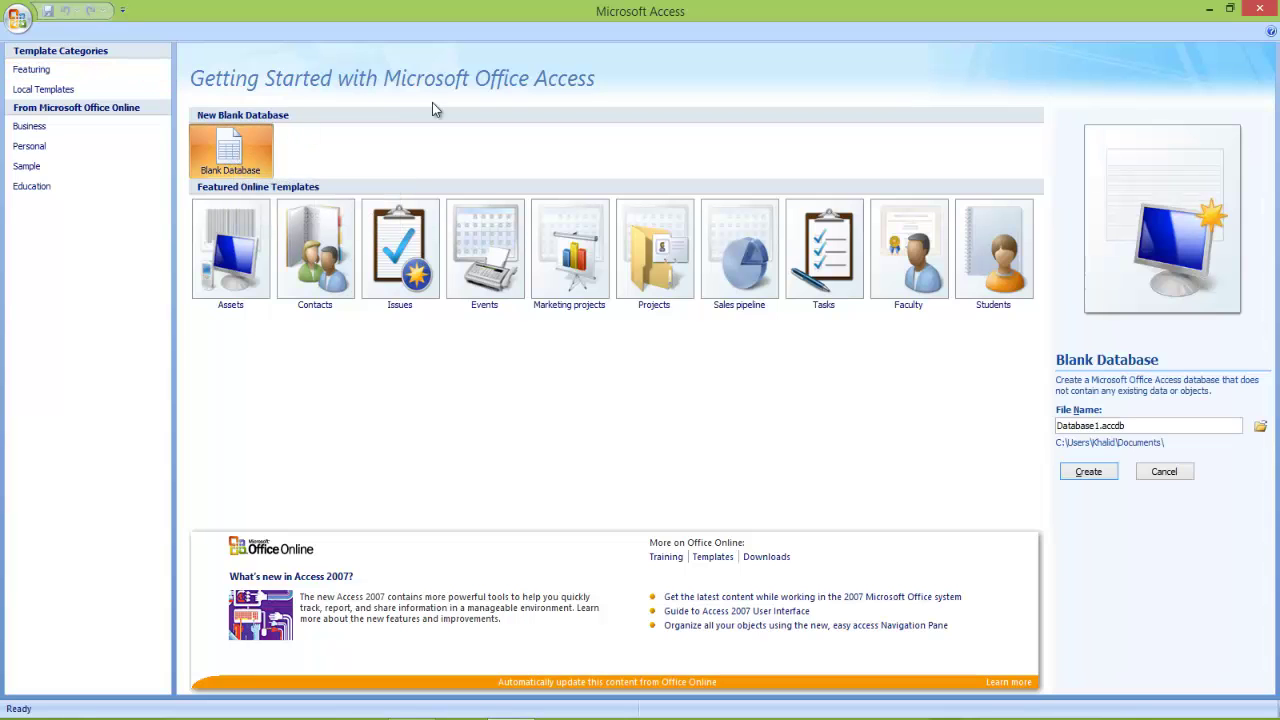
left_click(1260, 426)
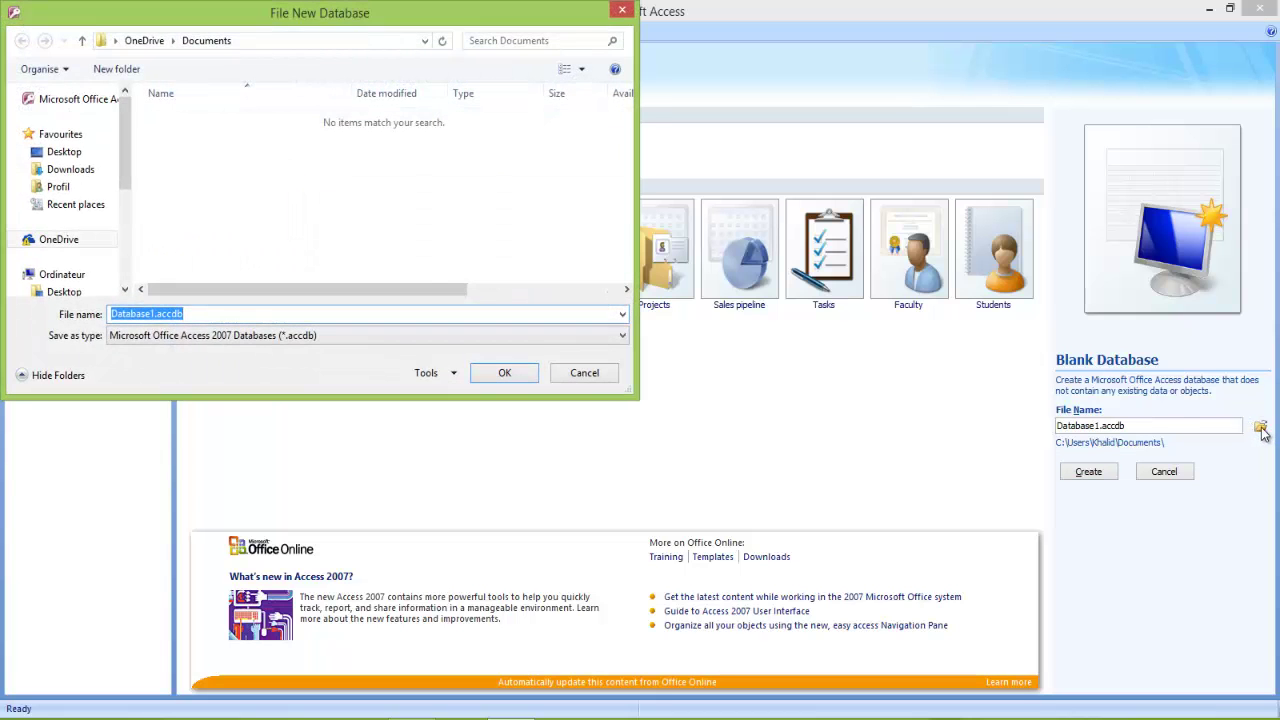
left_click(64, 152)
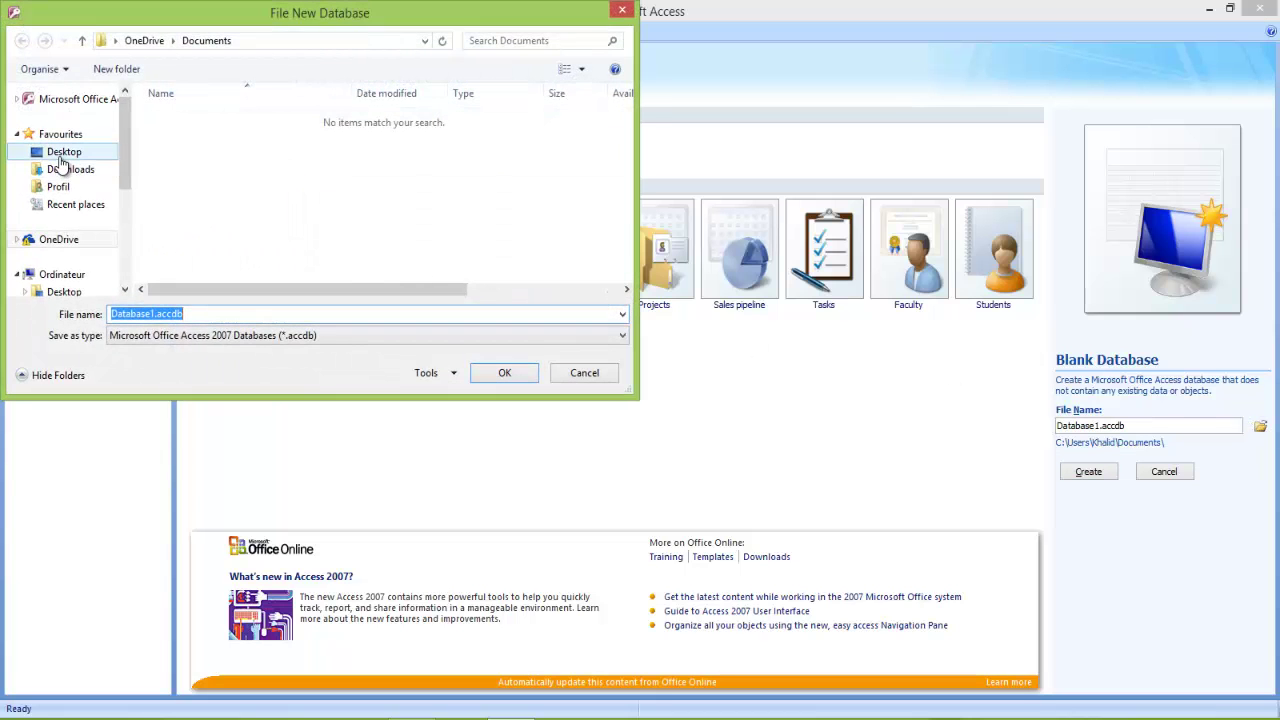
left_click(201, 314)
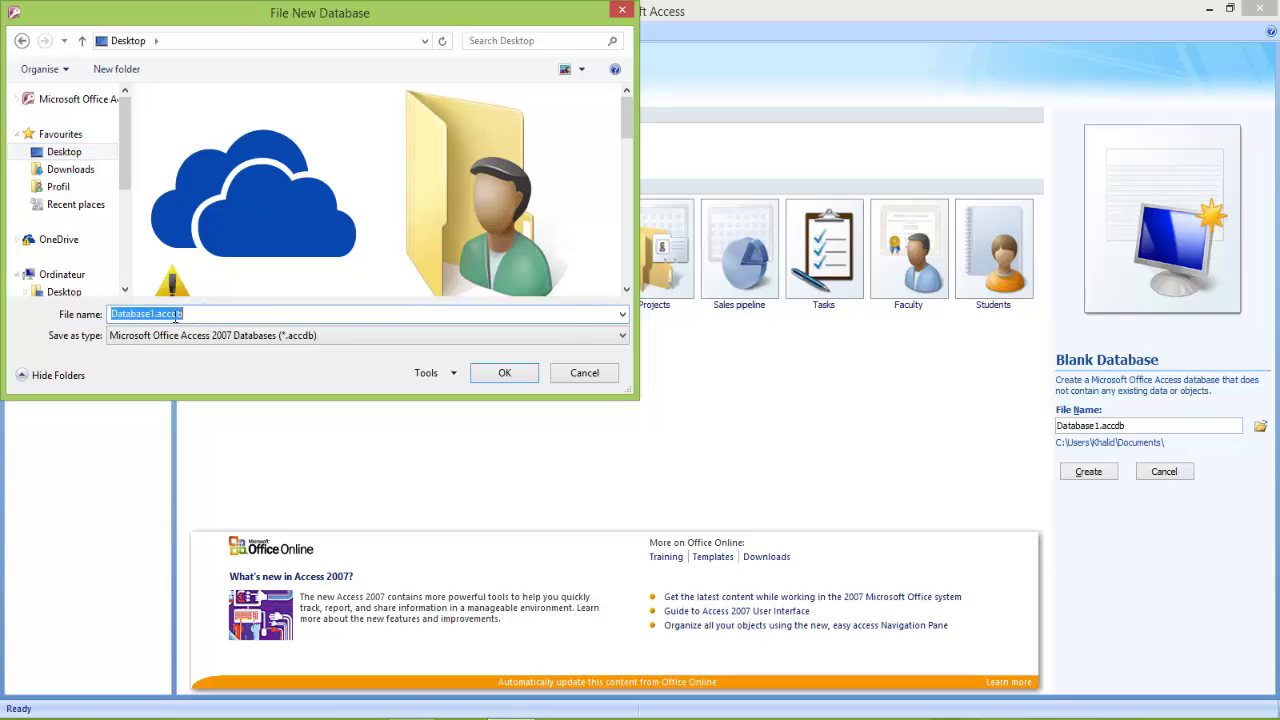
type("Stock")
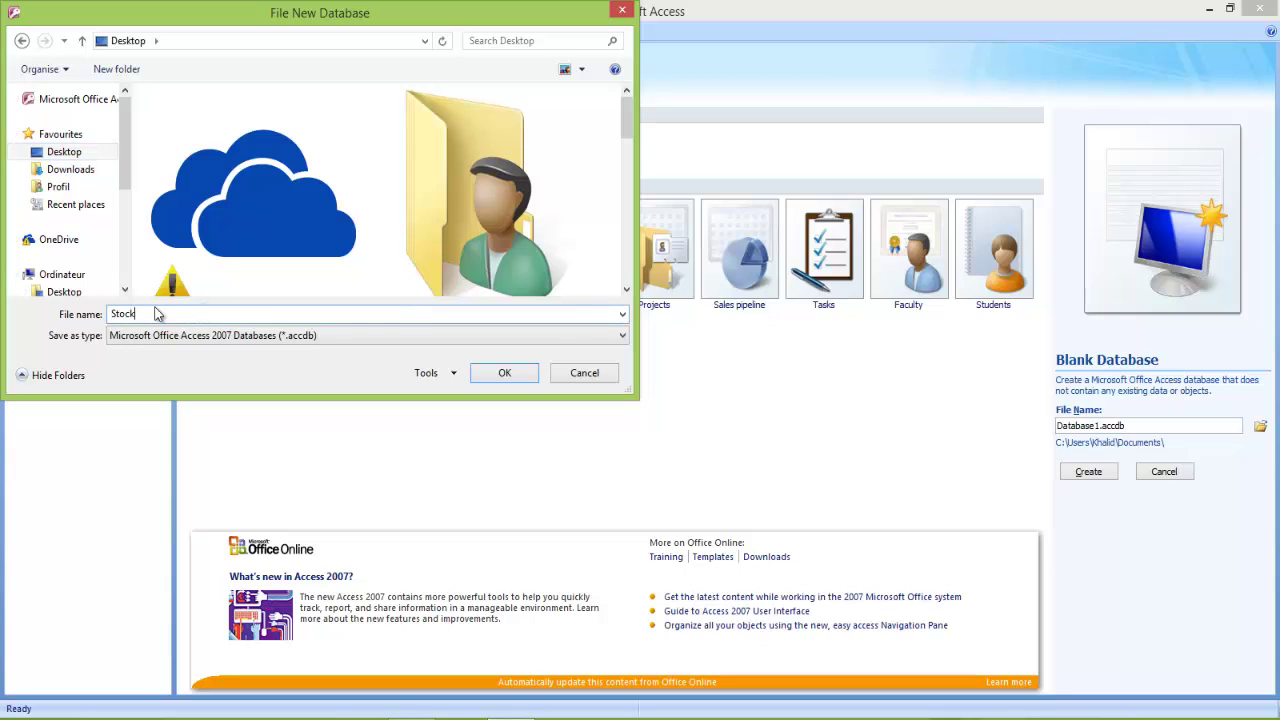
type("_DB")
left_click(514, 374)
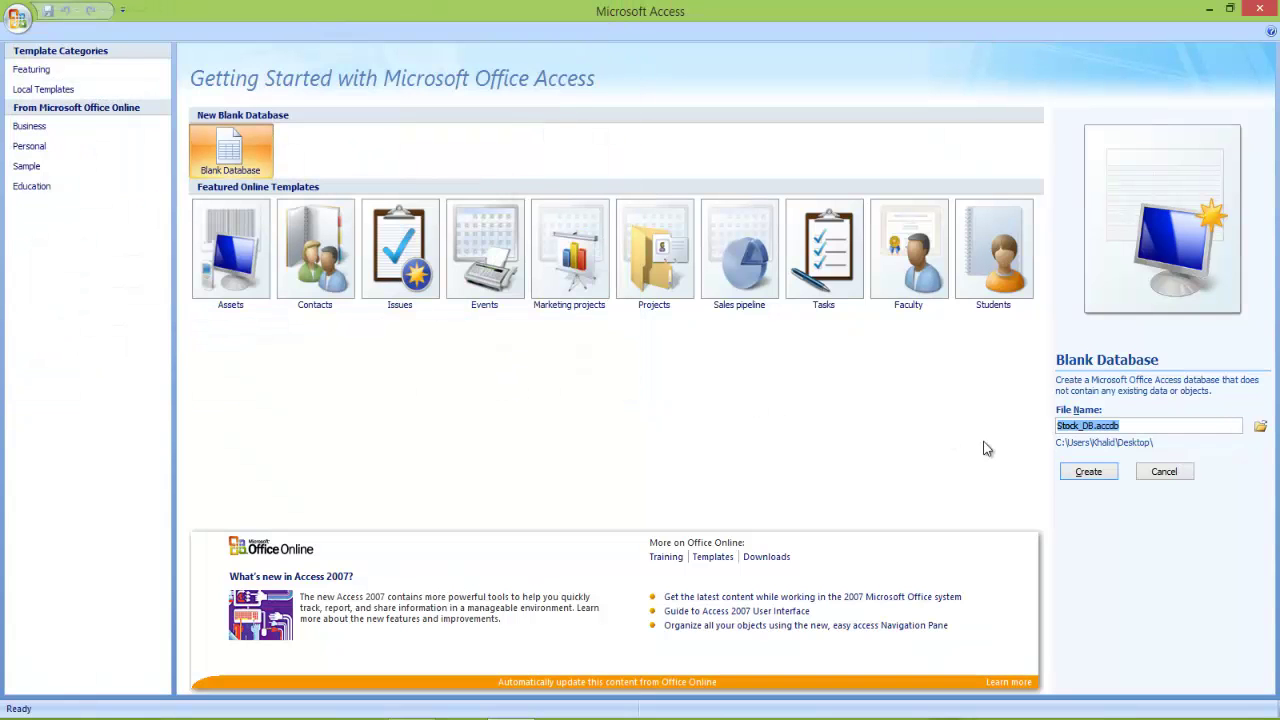
left_click(1090, 471)
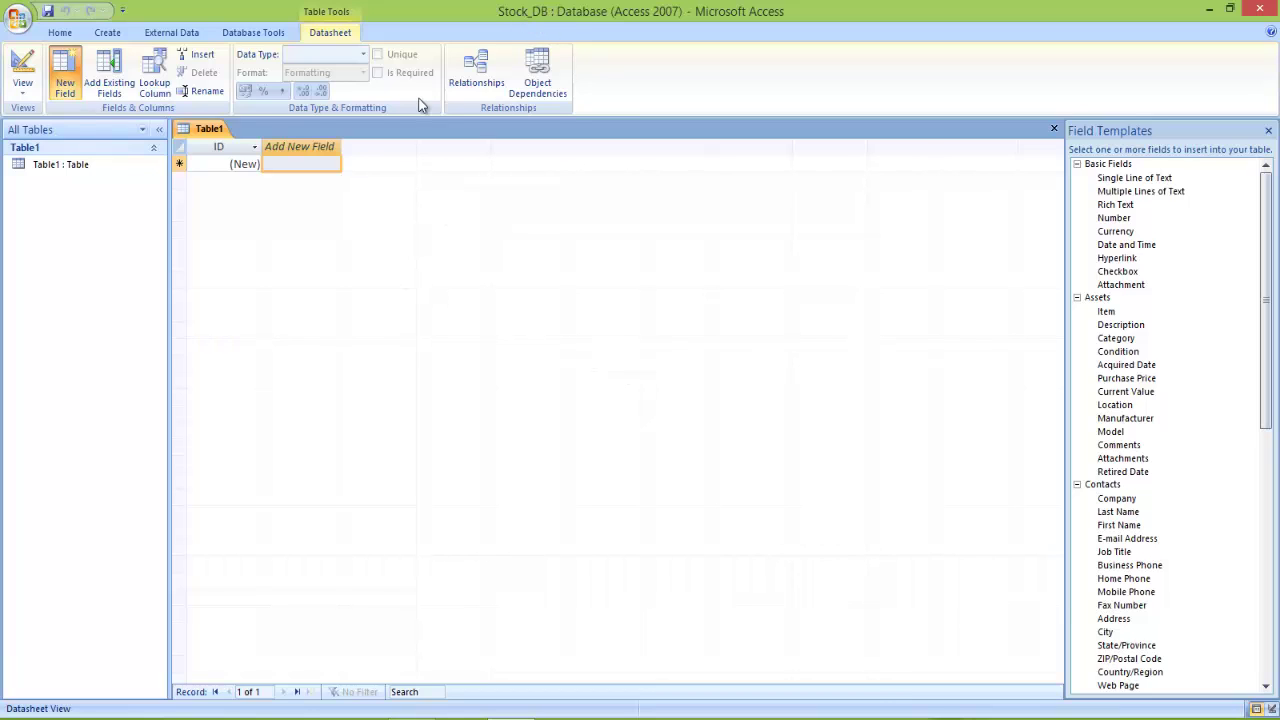
Close the default Table1 without saving it and start a new table in Design view
right_click(201, 131)
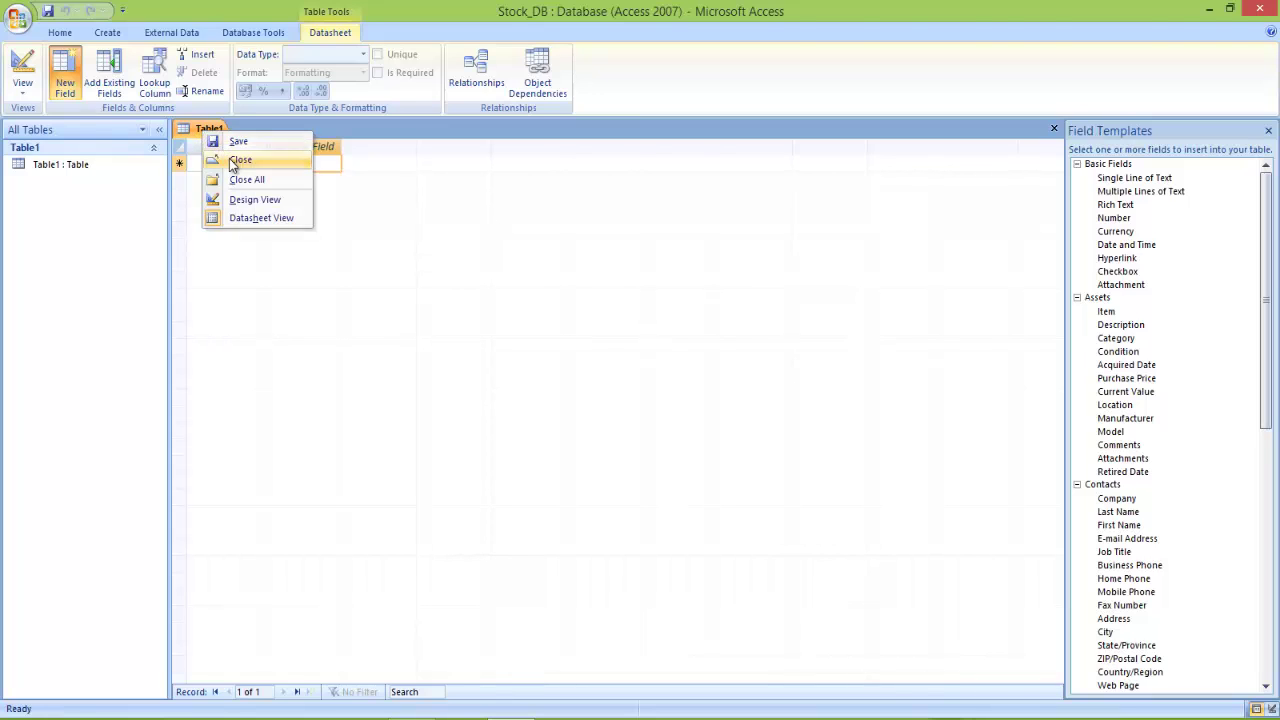
left_click(238, 161)
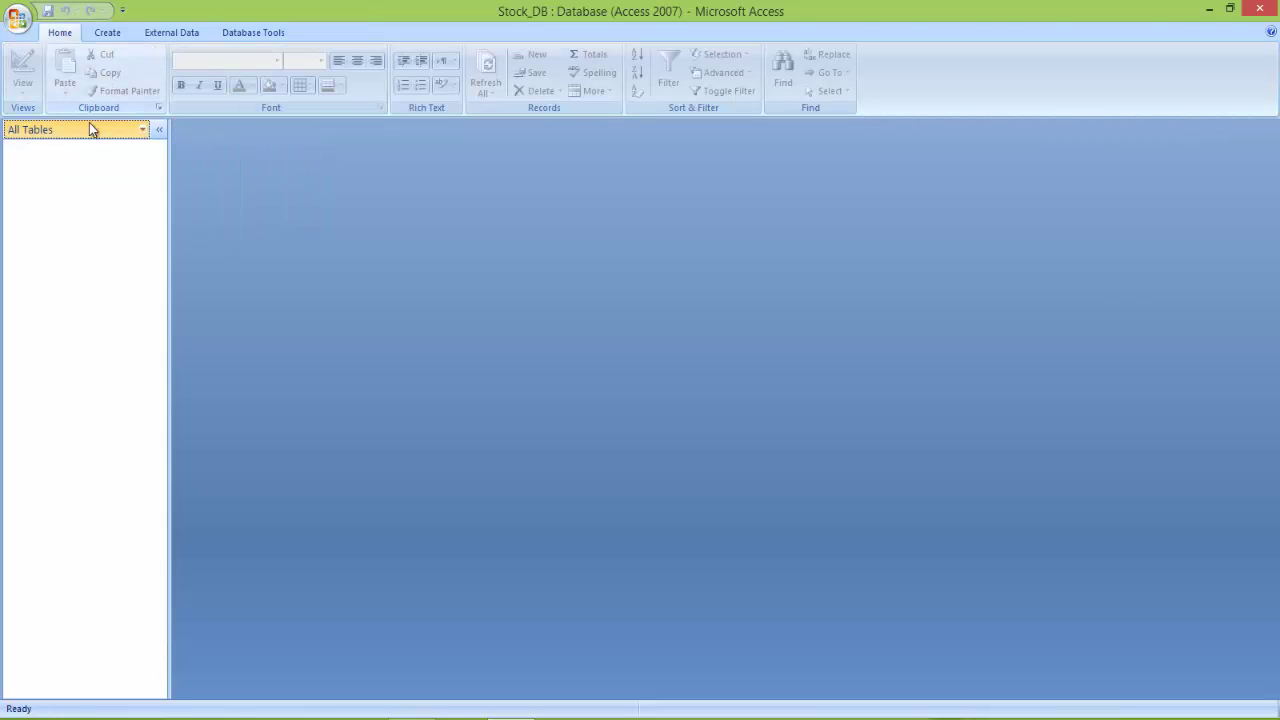
left_click(105, 34)
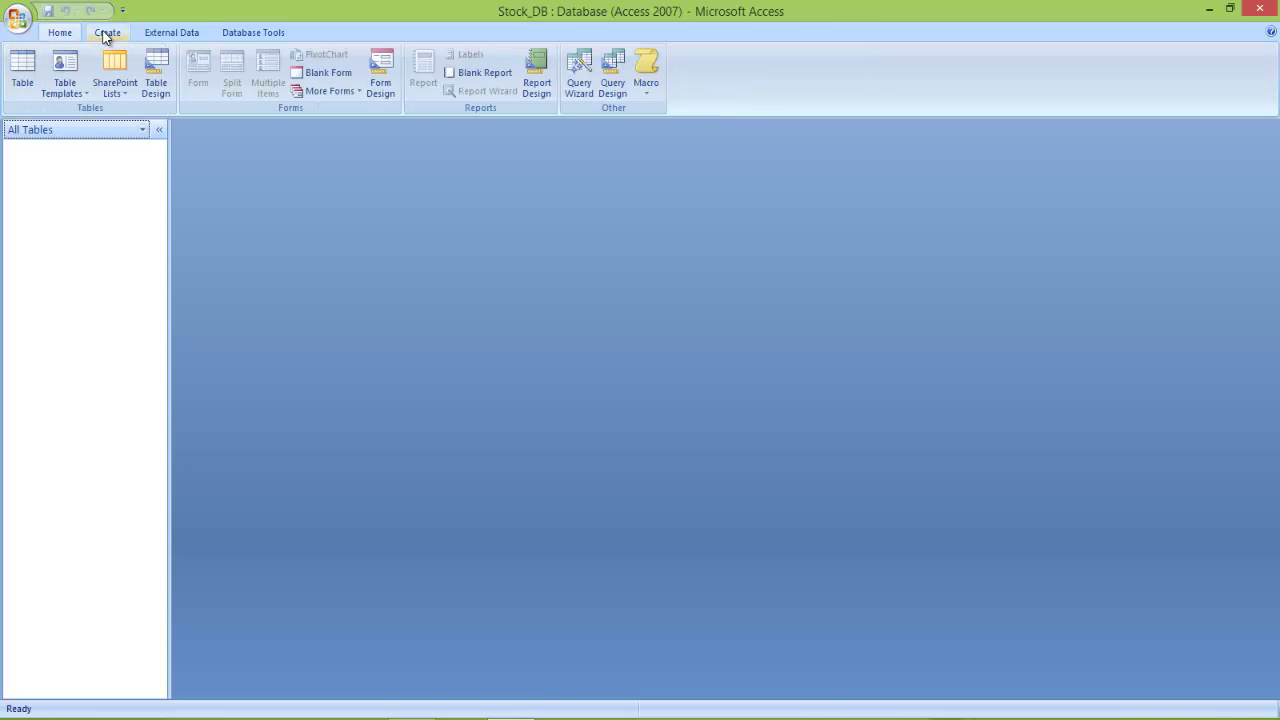
left_click(158, 92)
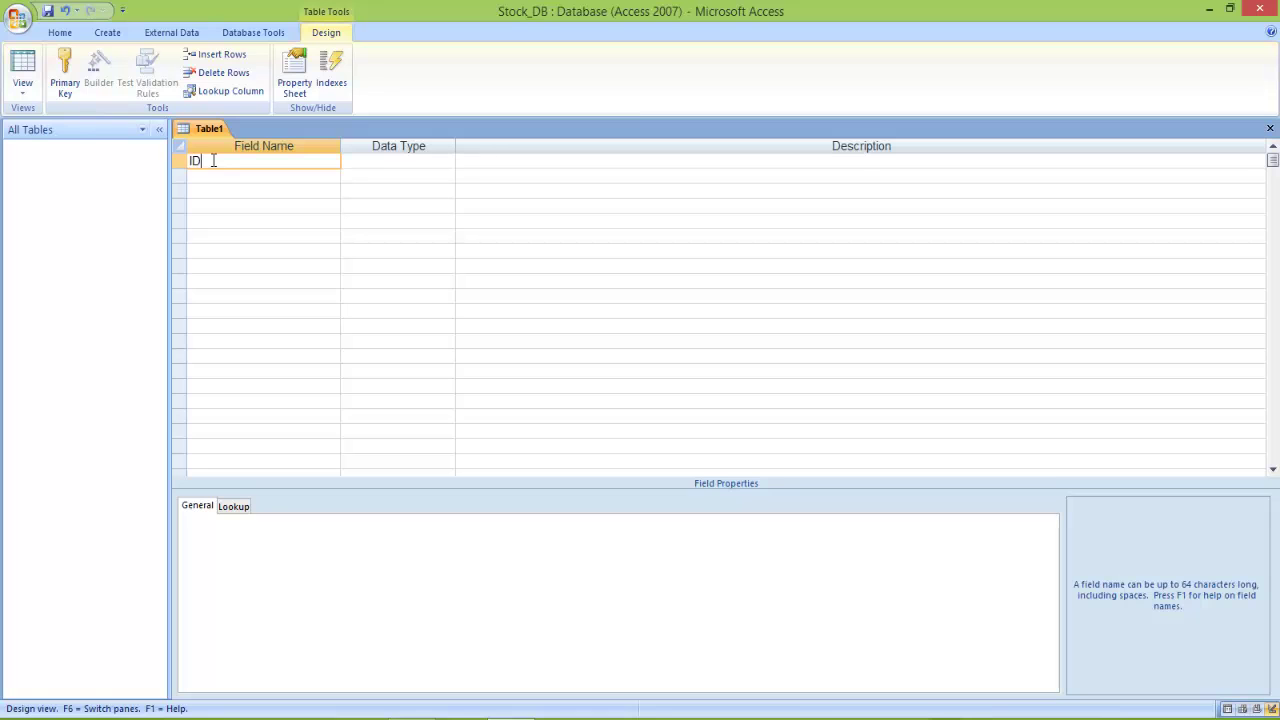
Define the new table's first field as ID with the AutoNumber data type
key("Tab")
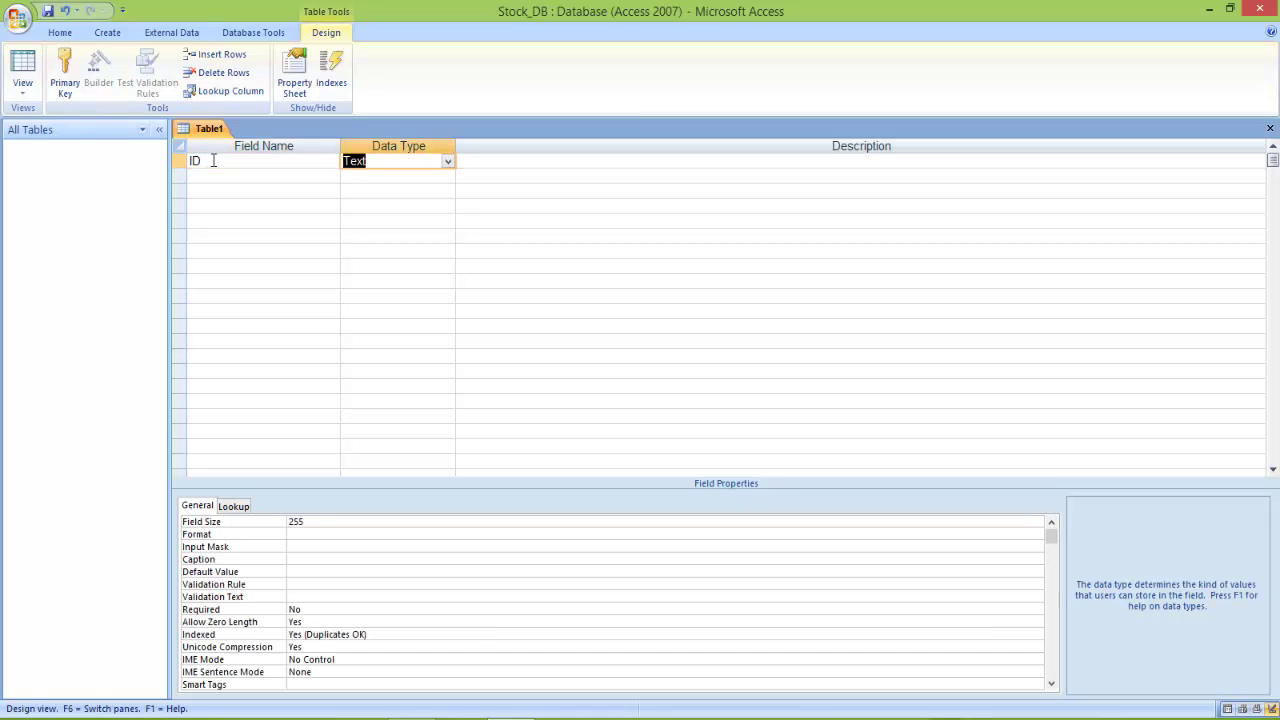
left_click(448, 161)
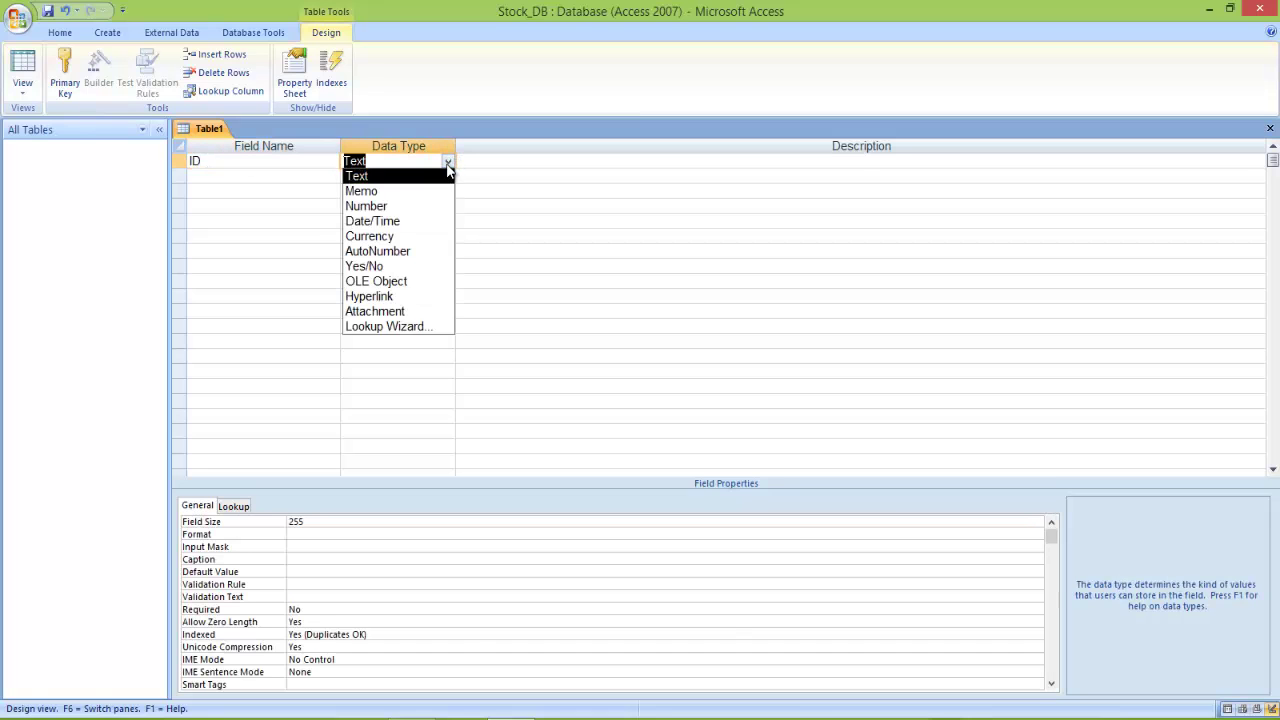
left_click(376, 252)
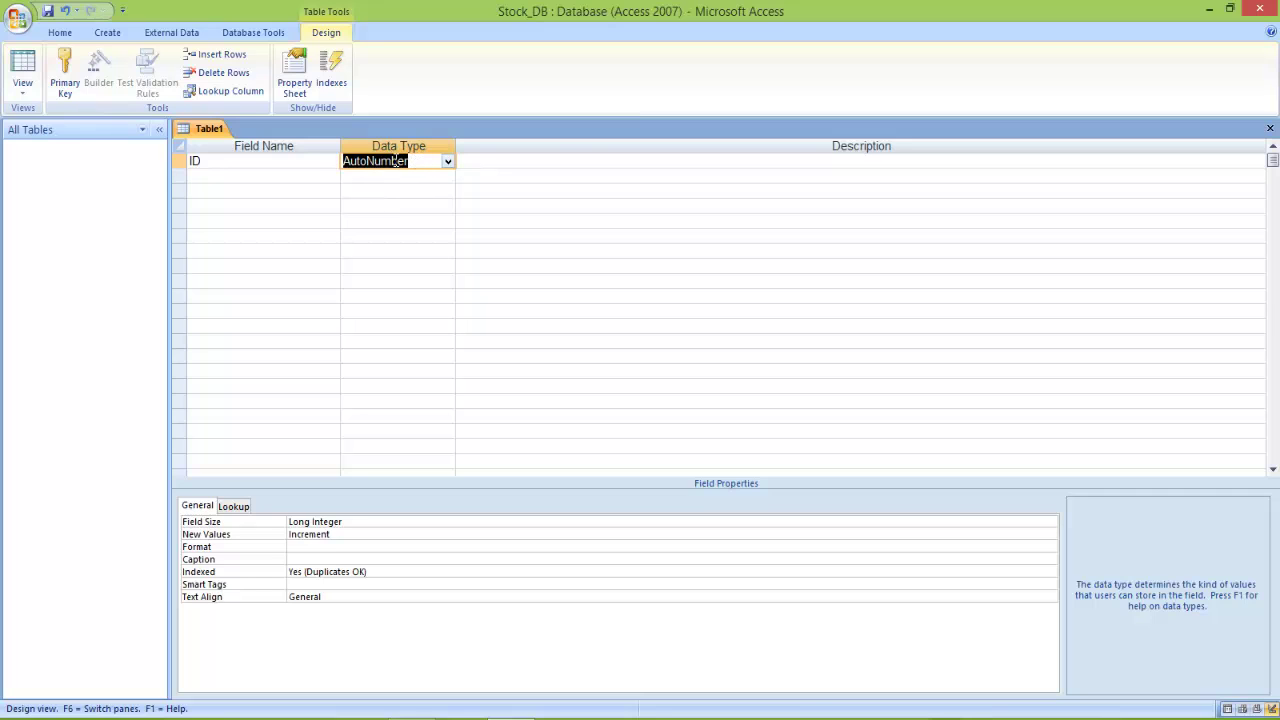
left_click(630, 165)
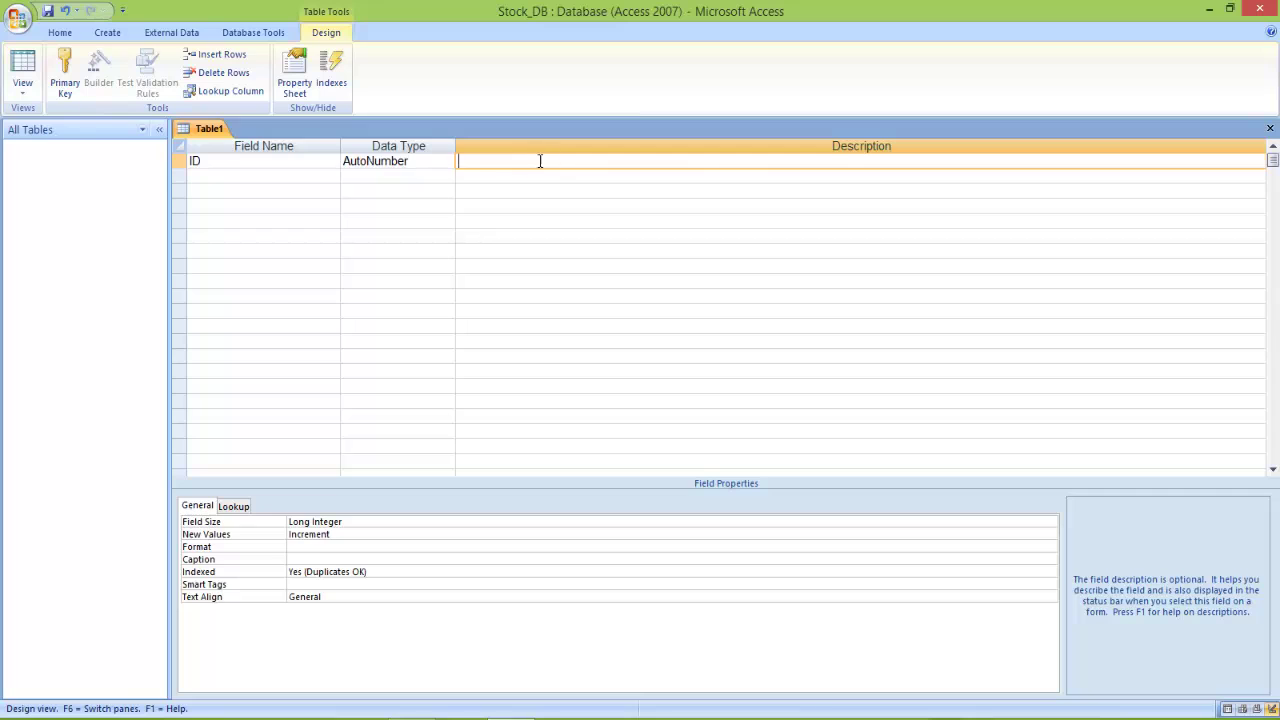
Add a second field named Label with the Text data type and no description
left_click(263, 174)
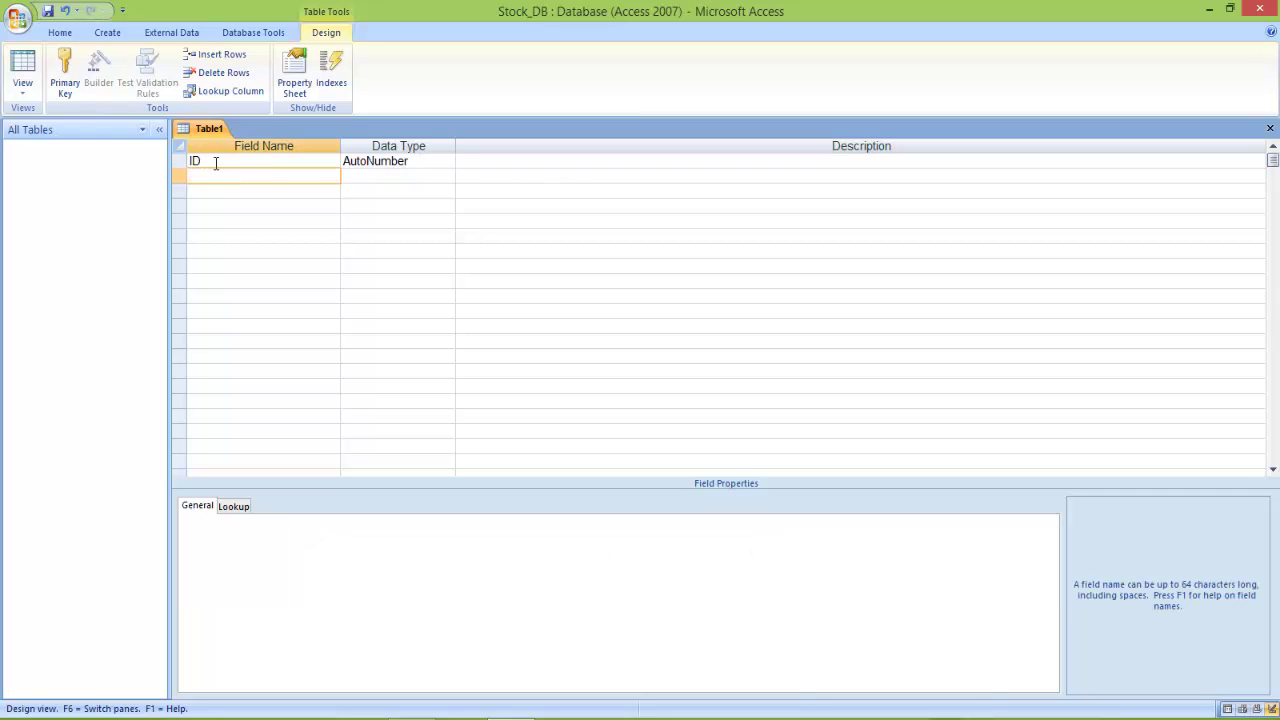
type("Label")
key("Tab")
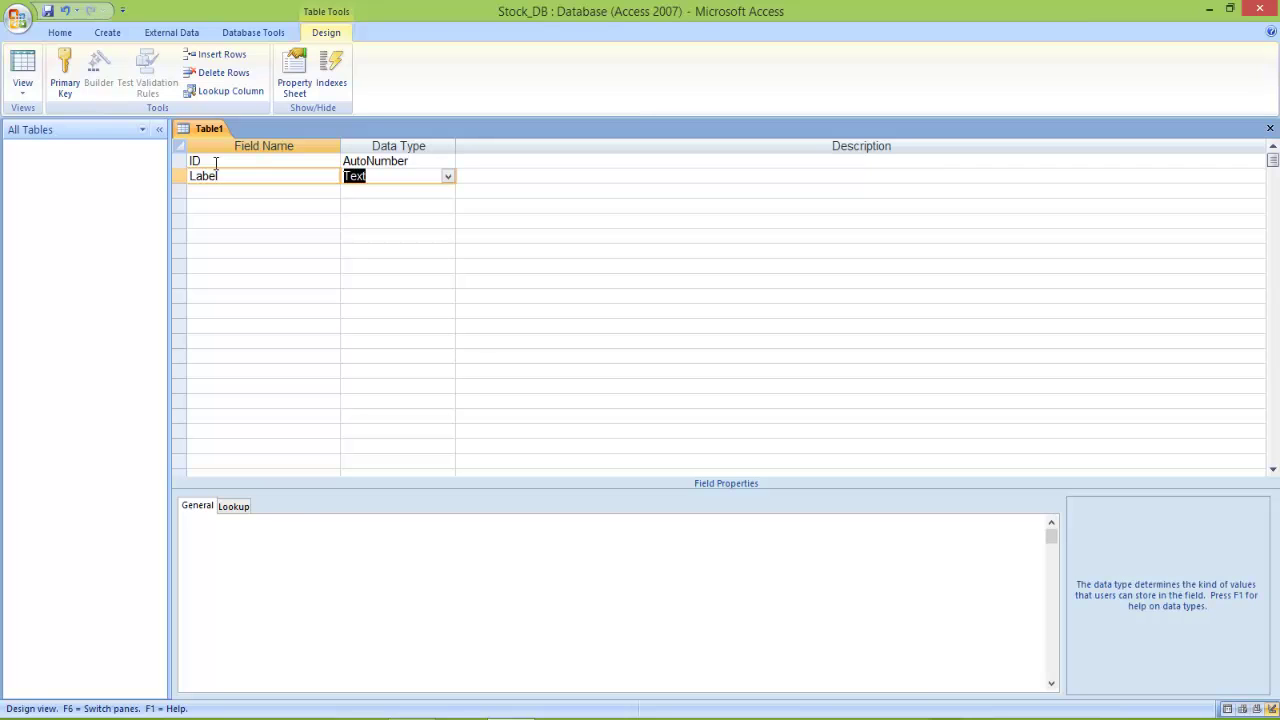
key("Tab")
key("Tab")
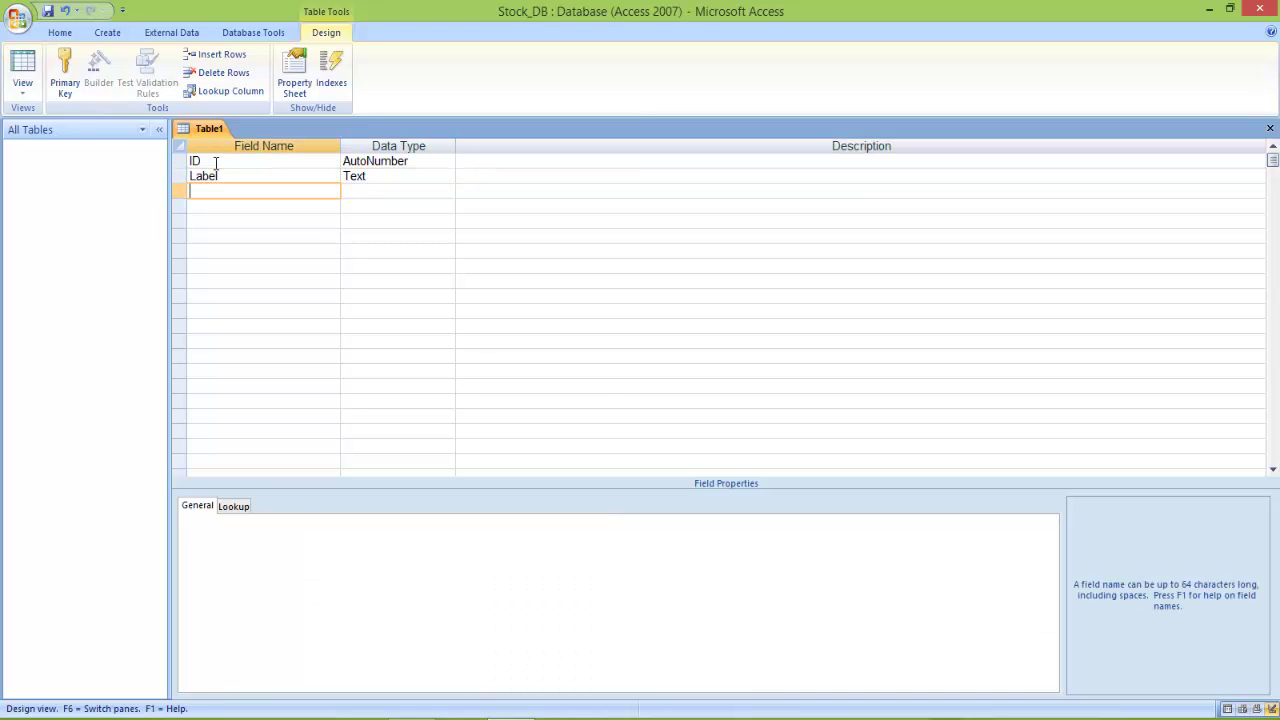
Add a third field named Qty with the Number data type
type("Qty")
key("Tab")
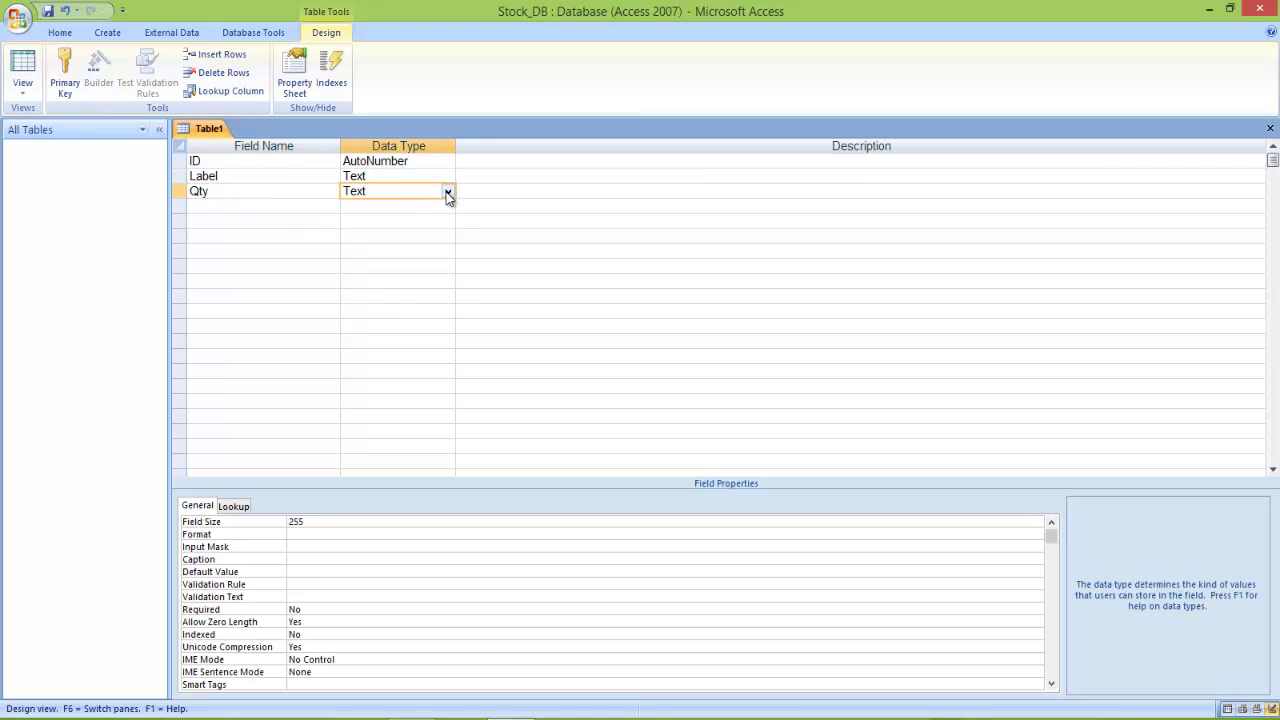
left_click(447, 191)
left_click(401, 237)
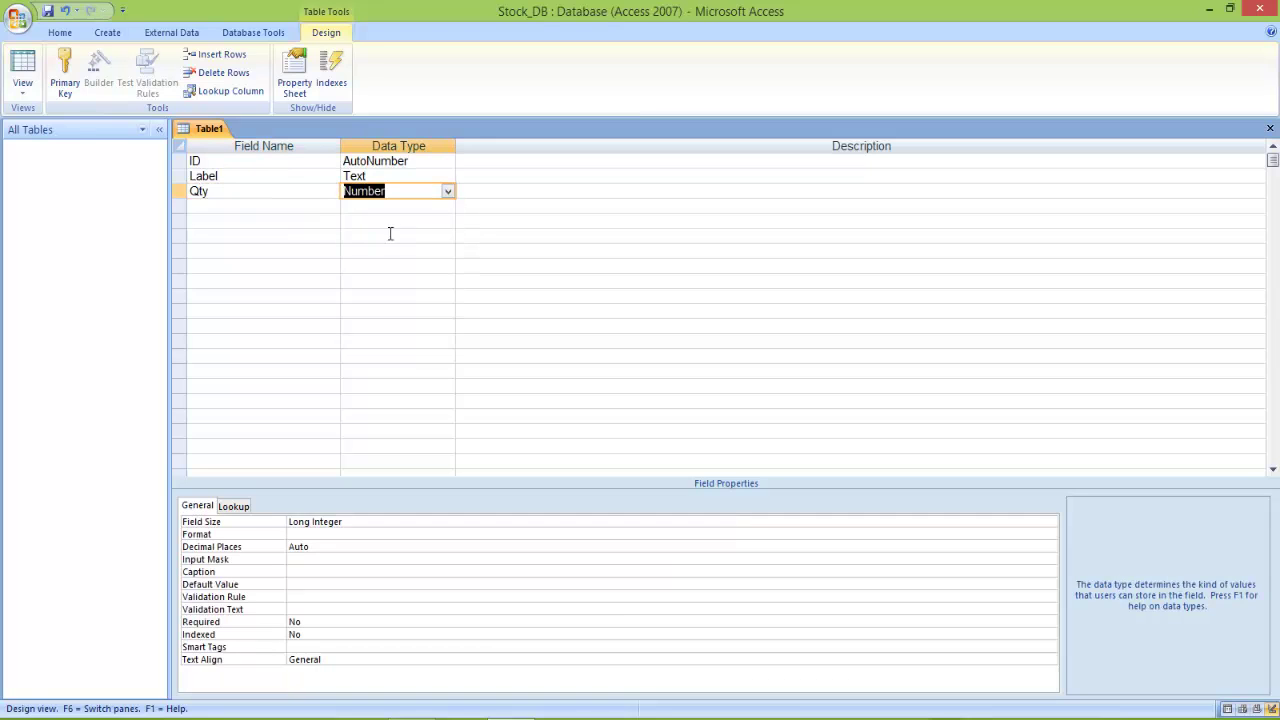
Add a fourth field named Price with the Currency data type
left_click(247, 205)
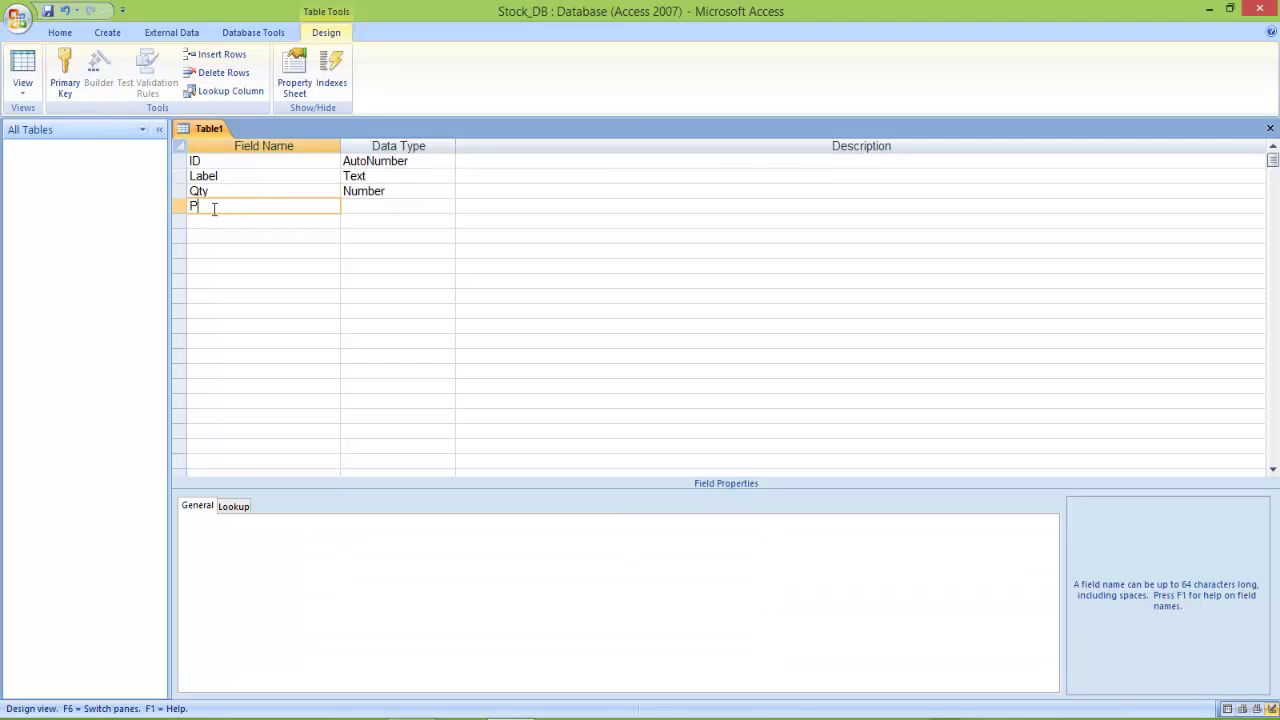
type("Price")
key("Tab")
left_click(447, 206)
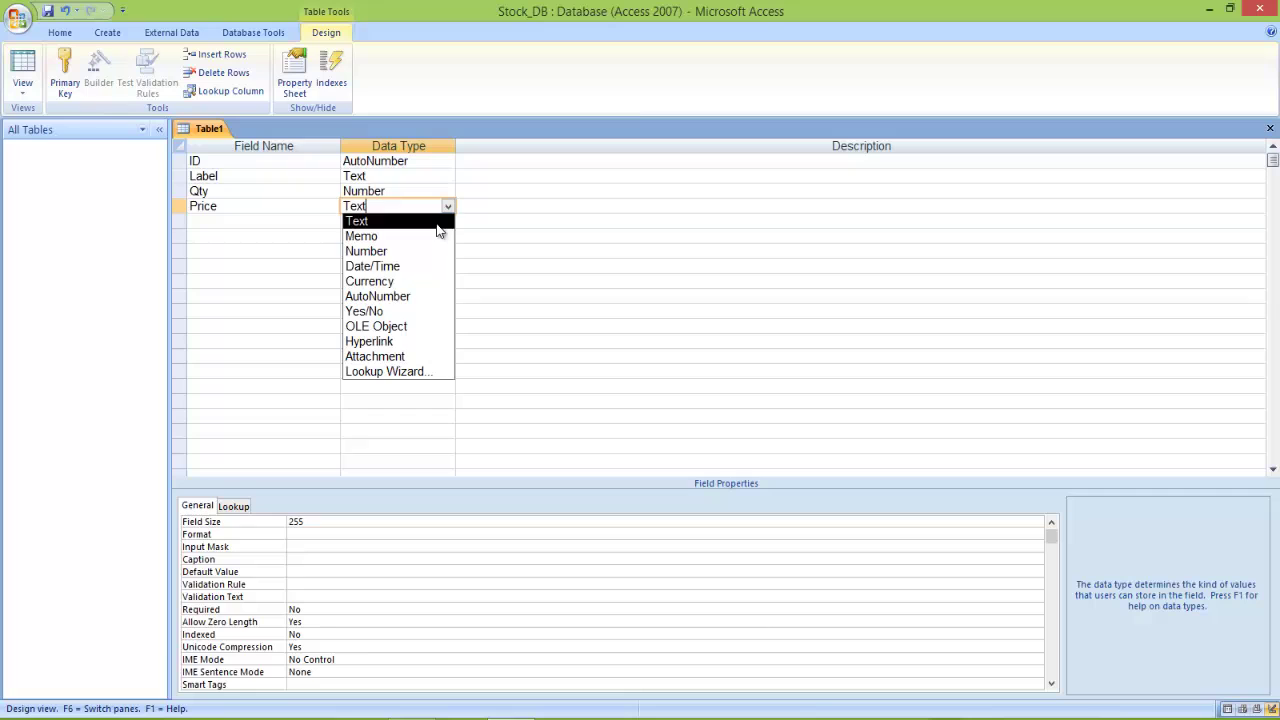
left_click(383, 283)
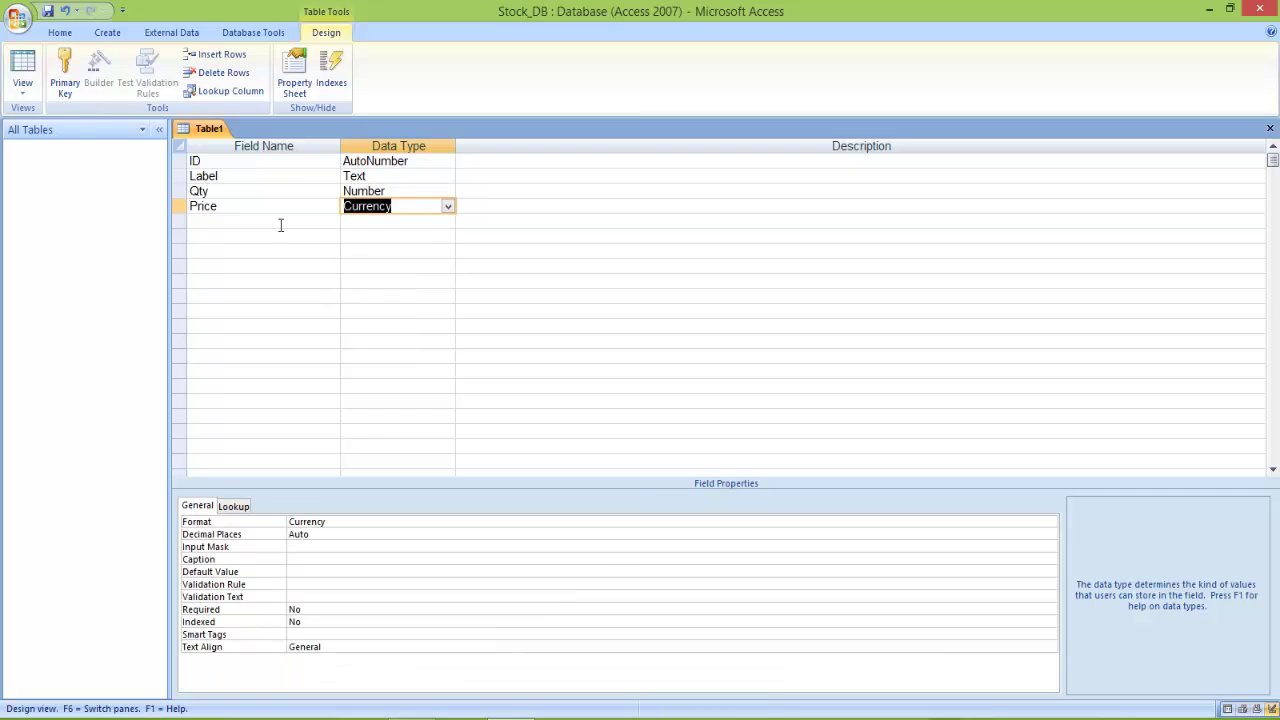
Make the ID field the primary key and save the table as TBL_PRODUCTS
left_click(179, 161)
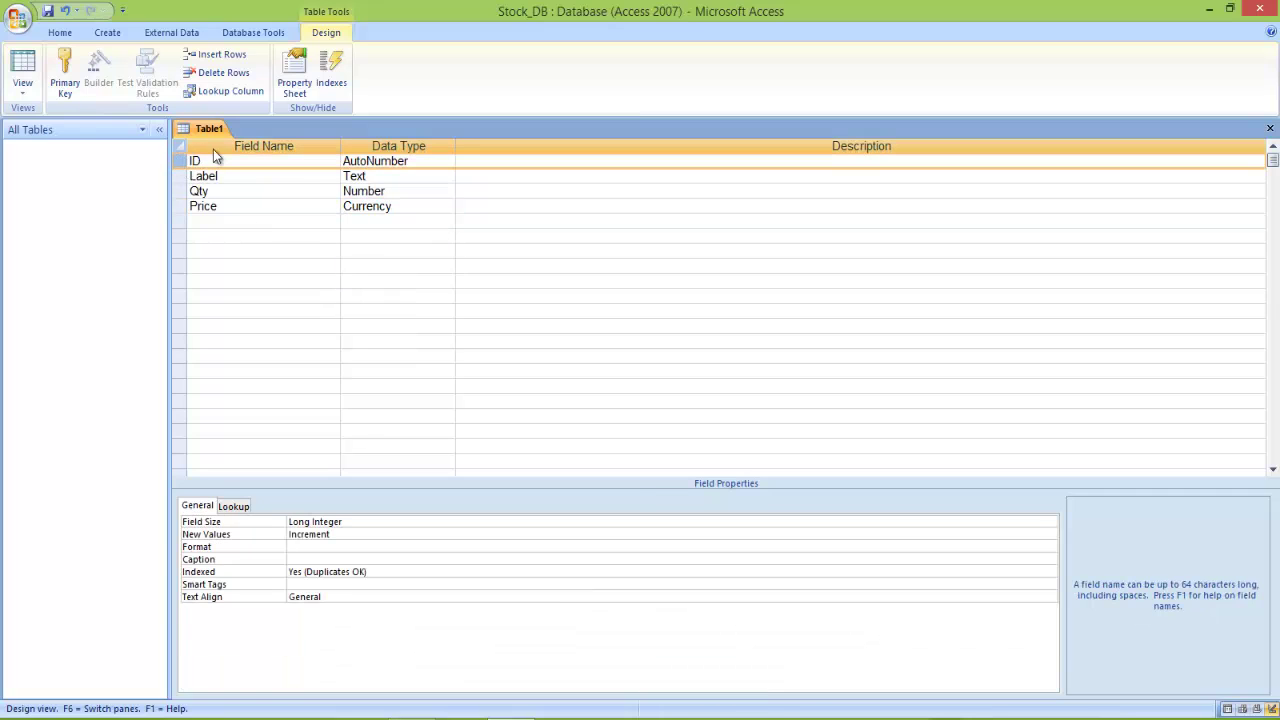
left_click(66, 77)
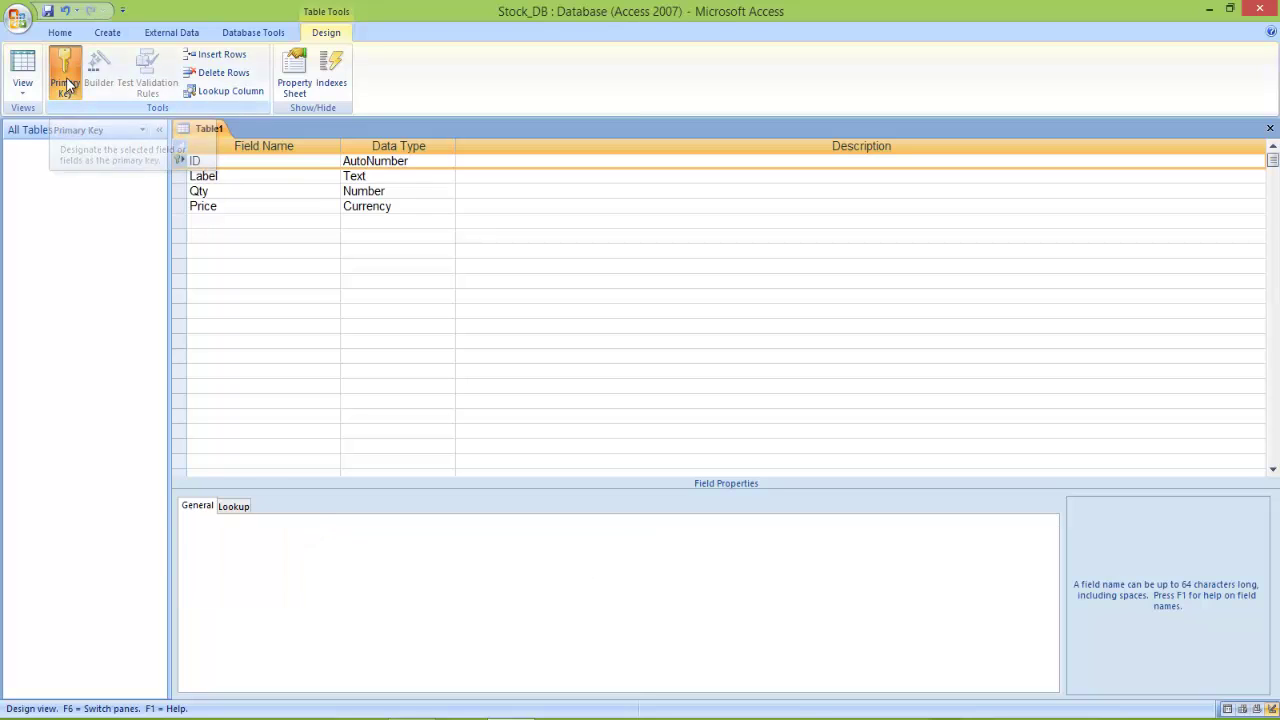
left_click(48, 12)
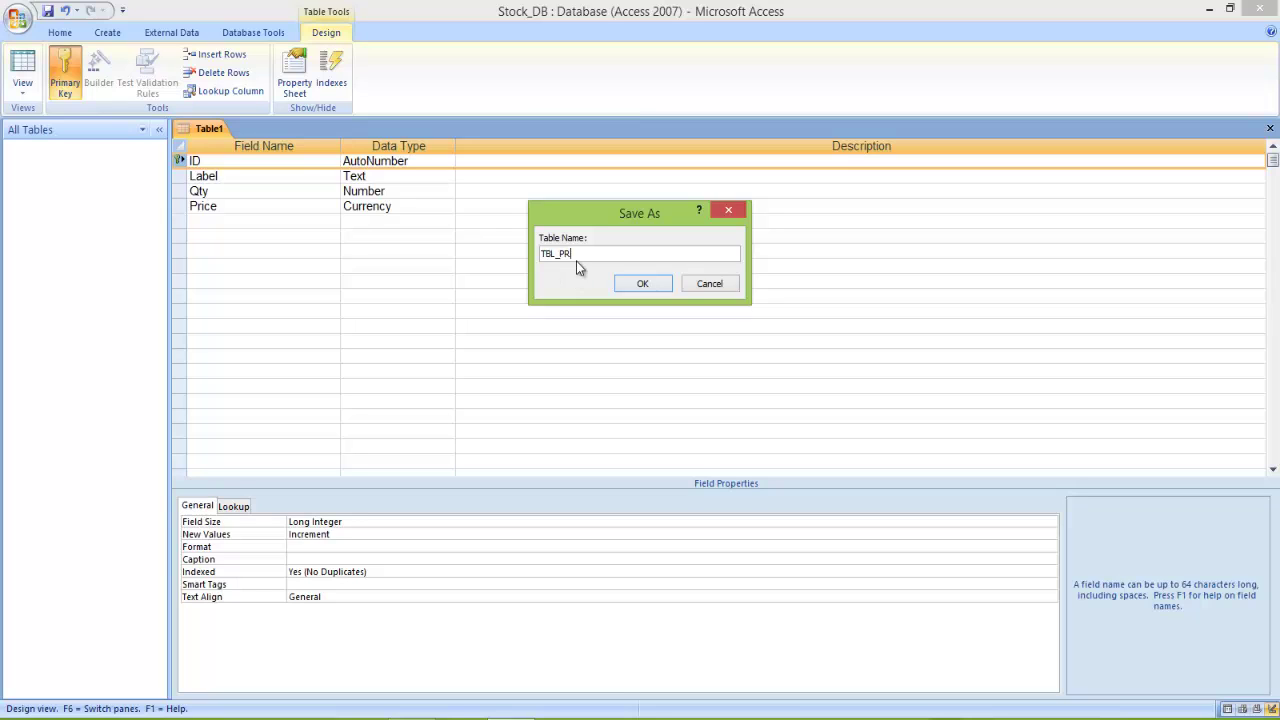
type("TBL_PRODUCTS")
key("Return")
Close the TBL_PRODUCTS table design
left_click(74, 164)
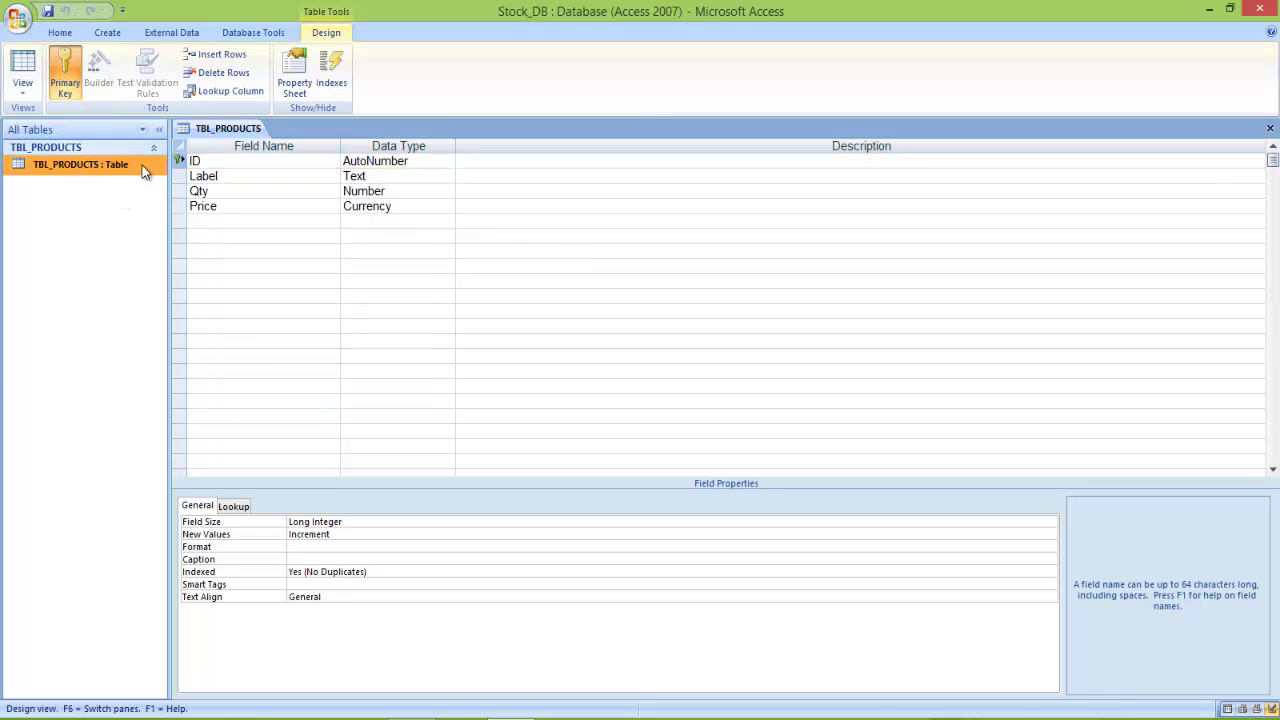
left_click(226, 129)
right_click(226, 129)
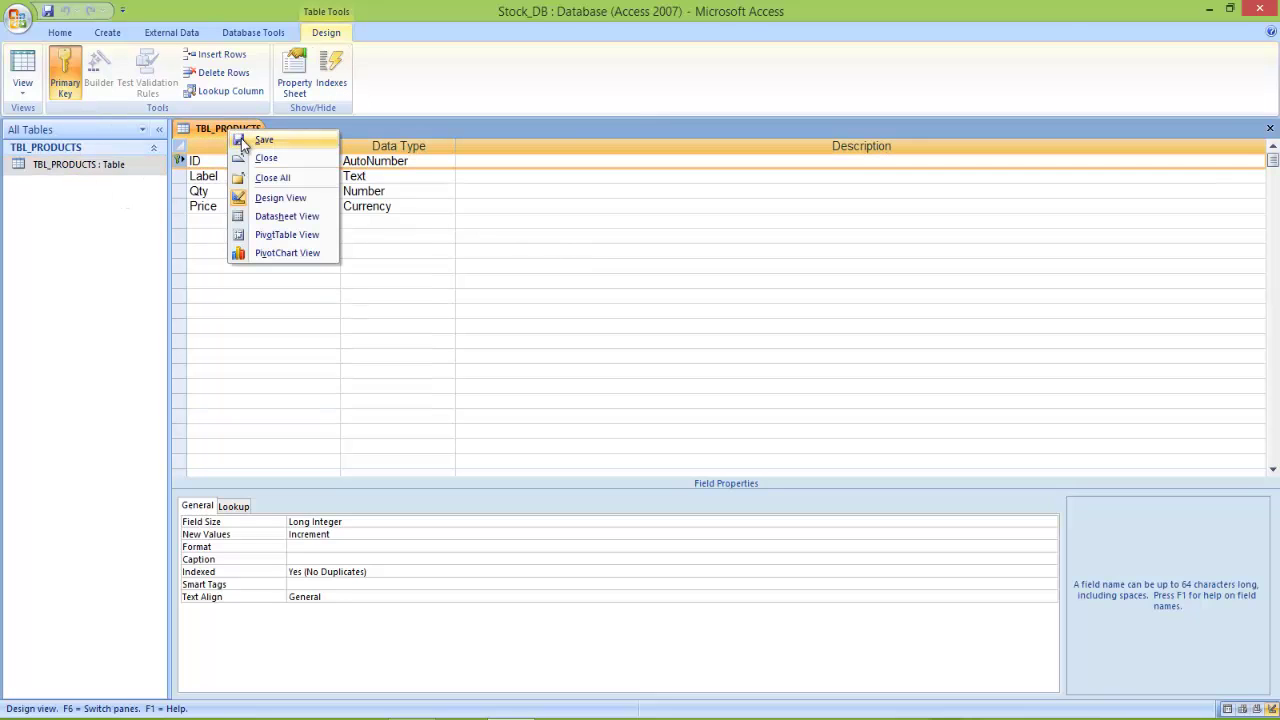
left_click(245, 156)
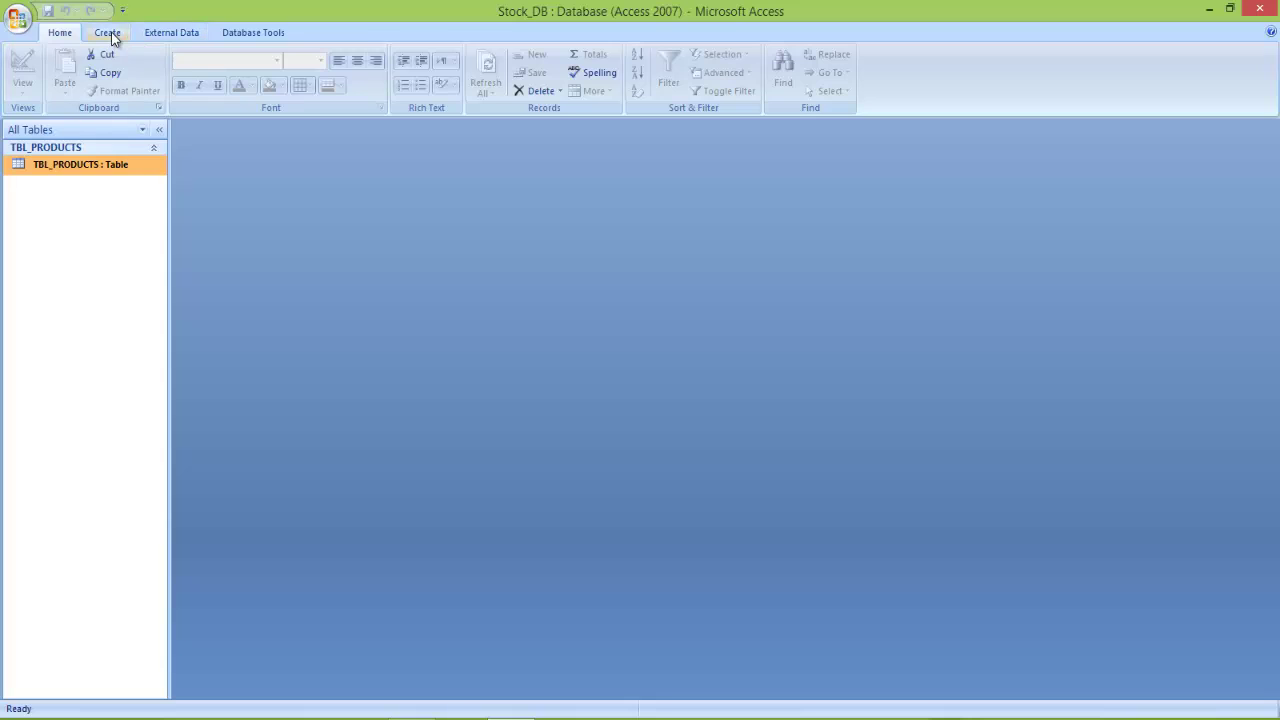
Start a second table in Design view with an ID field of the AutoNumber data type
left_click(110, 36)
left_click(155, 76)
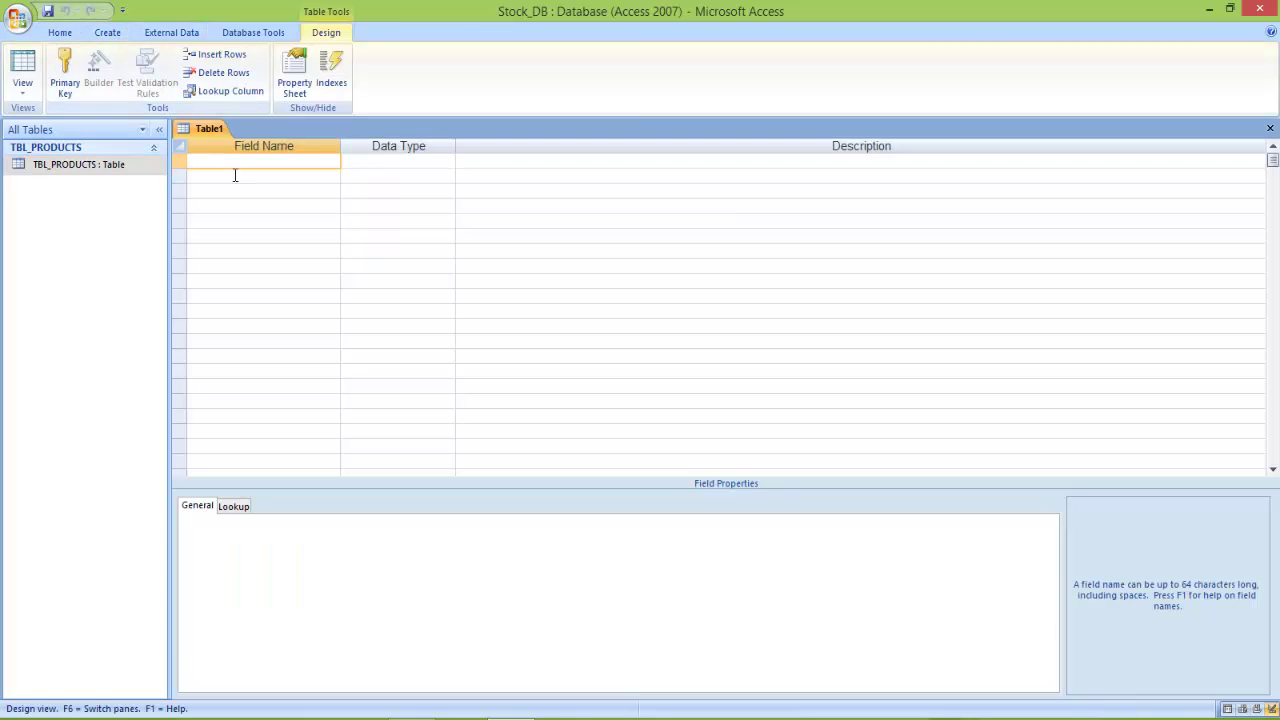
type("ID")
key("Tab")
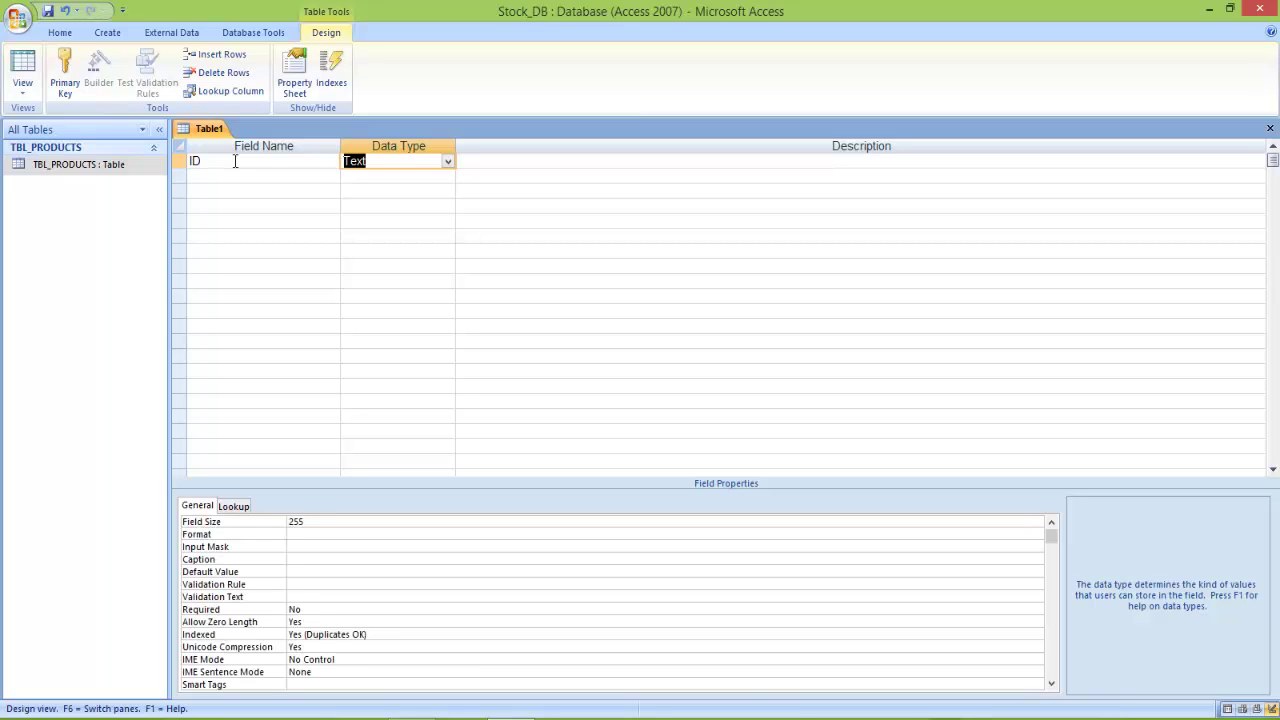
type("autoNumber")
key("Tab")
key("Tab")
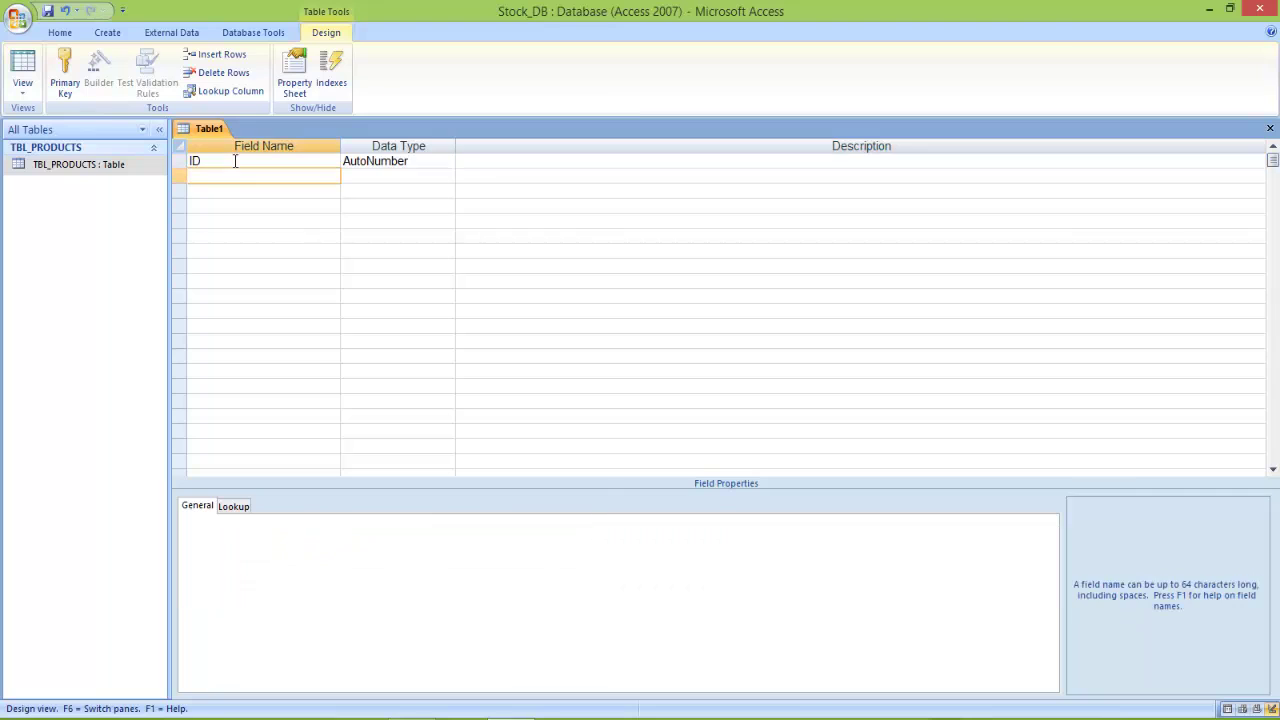
Add the fields FullName, TEL and Email below ID, each with the Text data type
type("FullName")
key("Tab")
key("Tab")
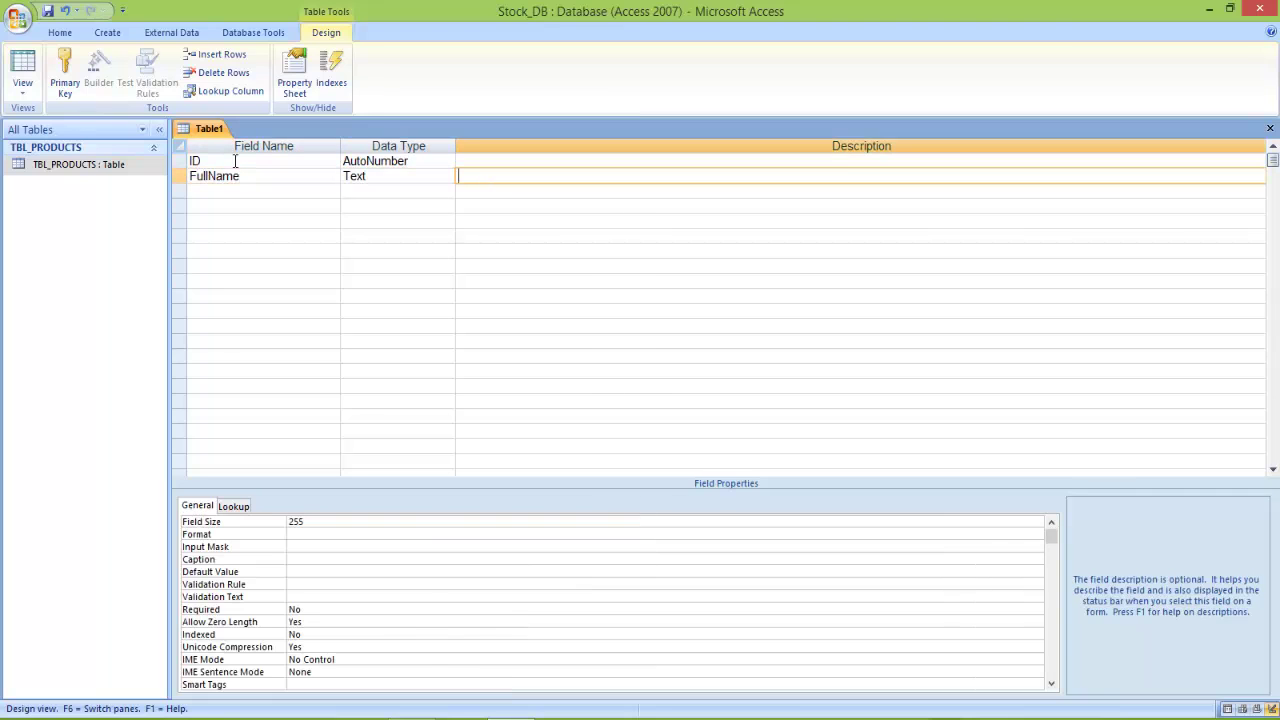
key("Tab")
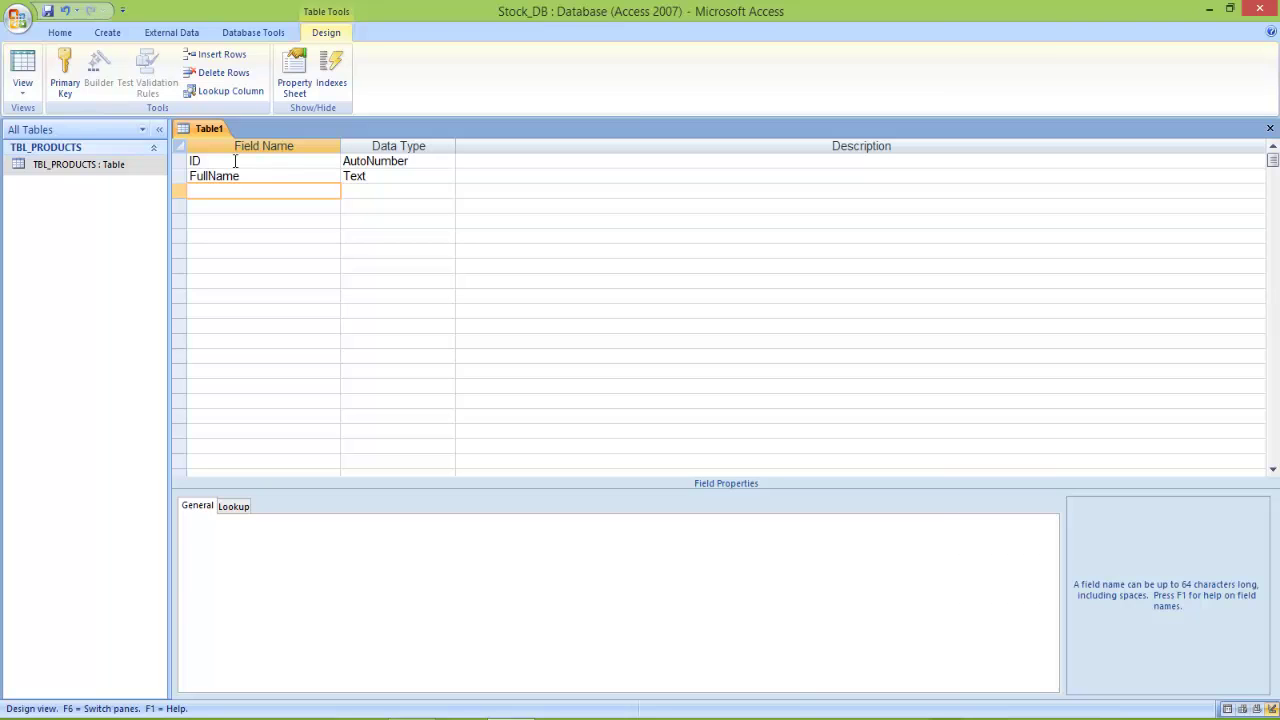
key("Tab")
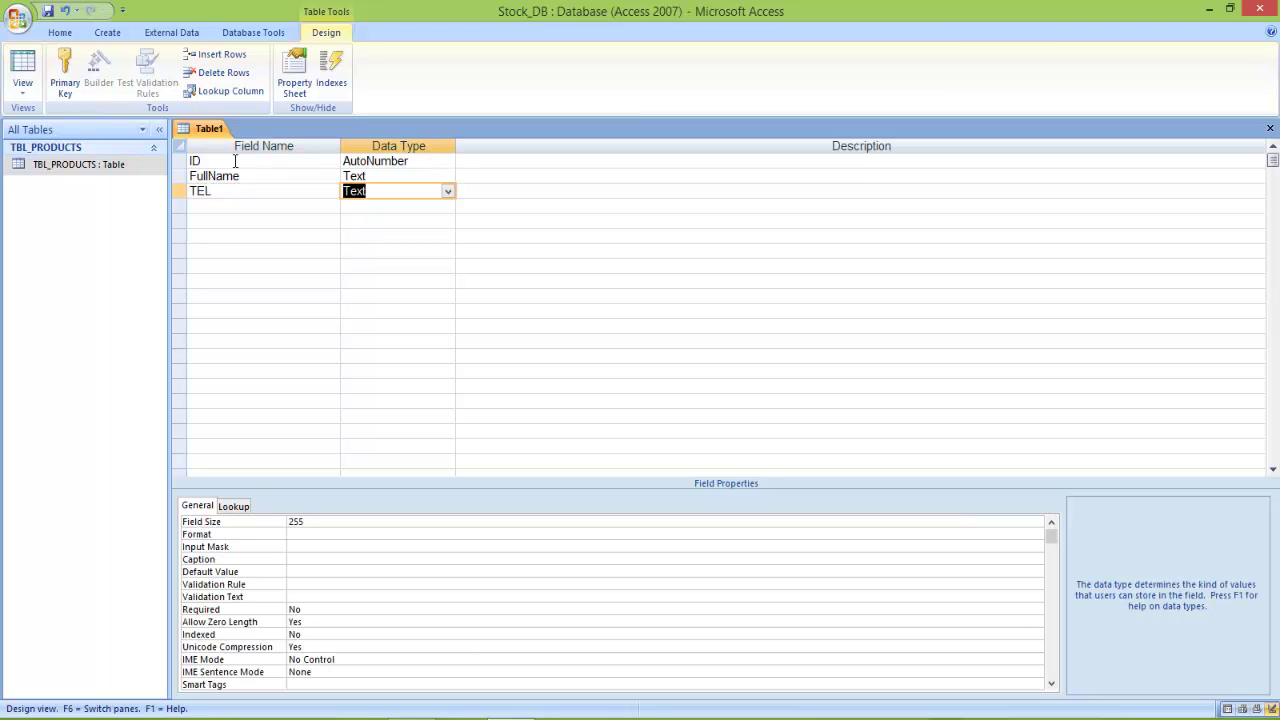
key("Tab")
key("Tab")
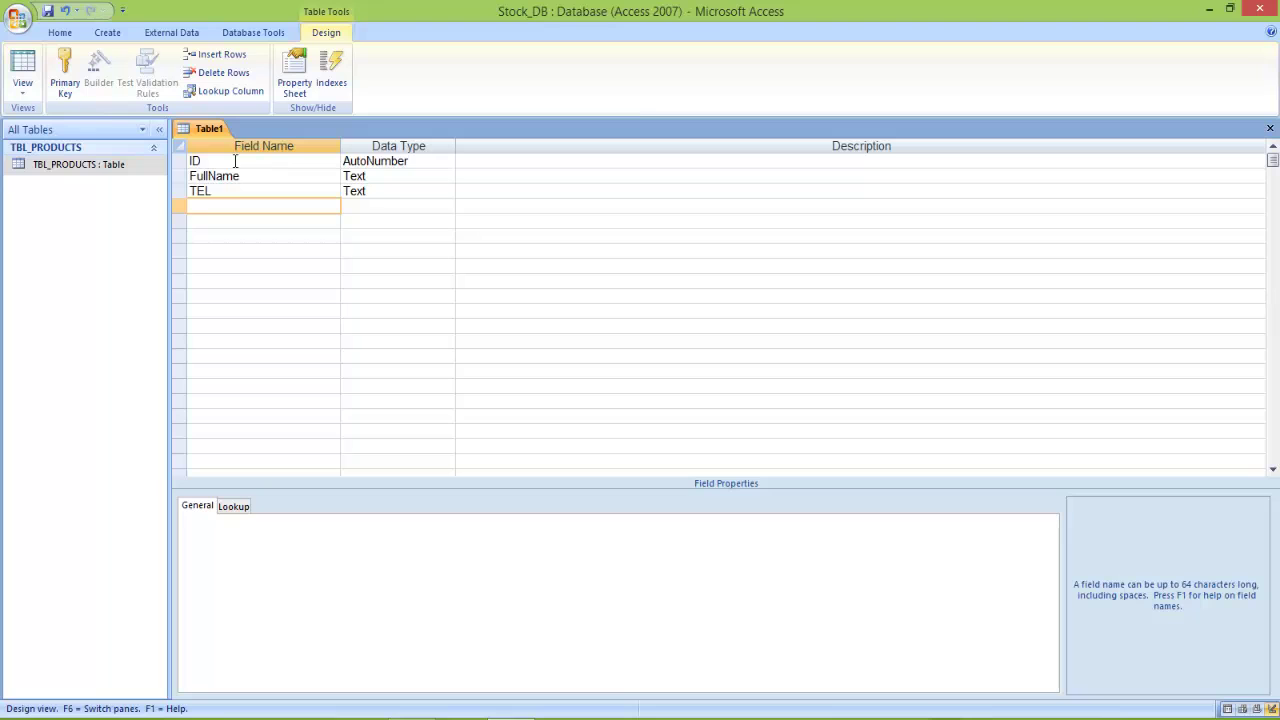
type("Email")
key("Tab")
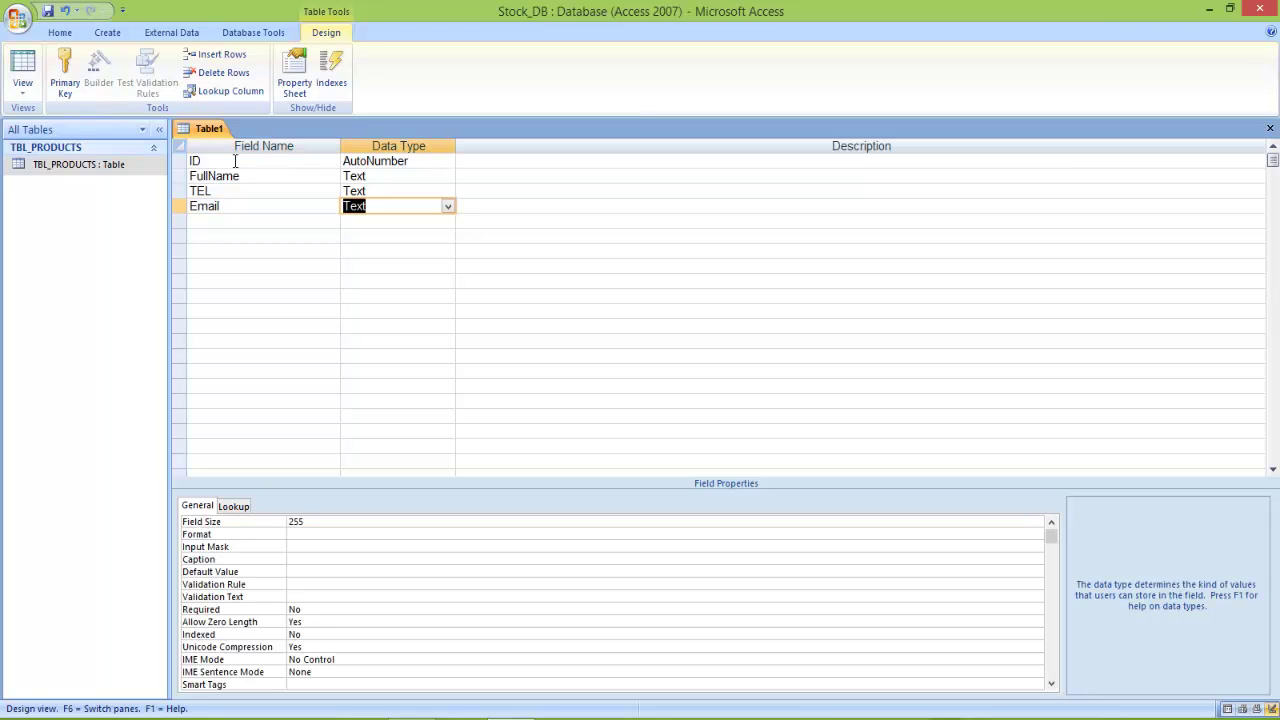
key("Tab")
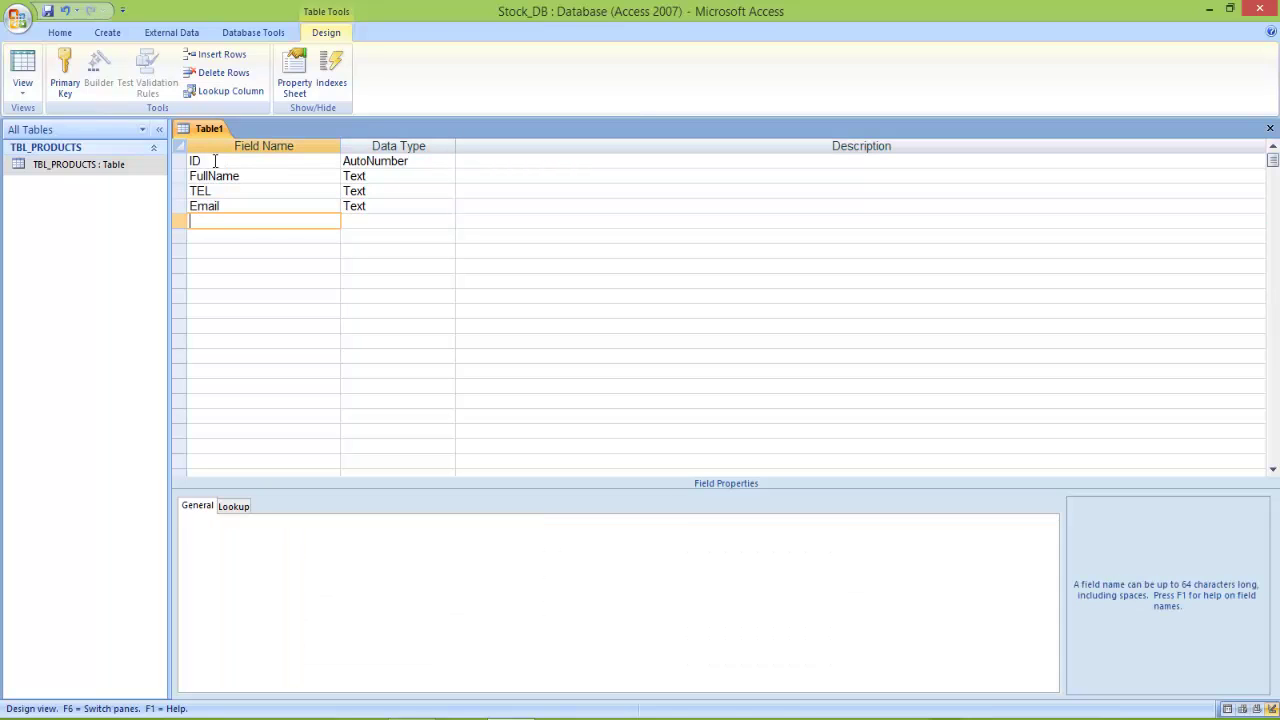
Make the ID field the primary key and save the table as TBL_CUSTOMERS
left_click(179, 161)
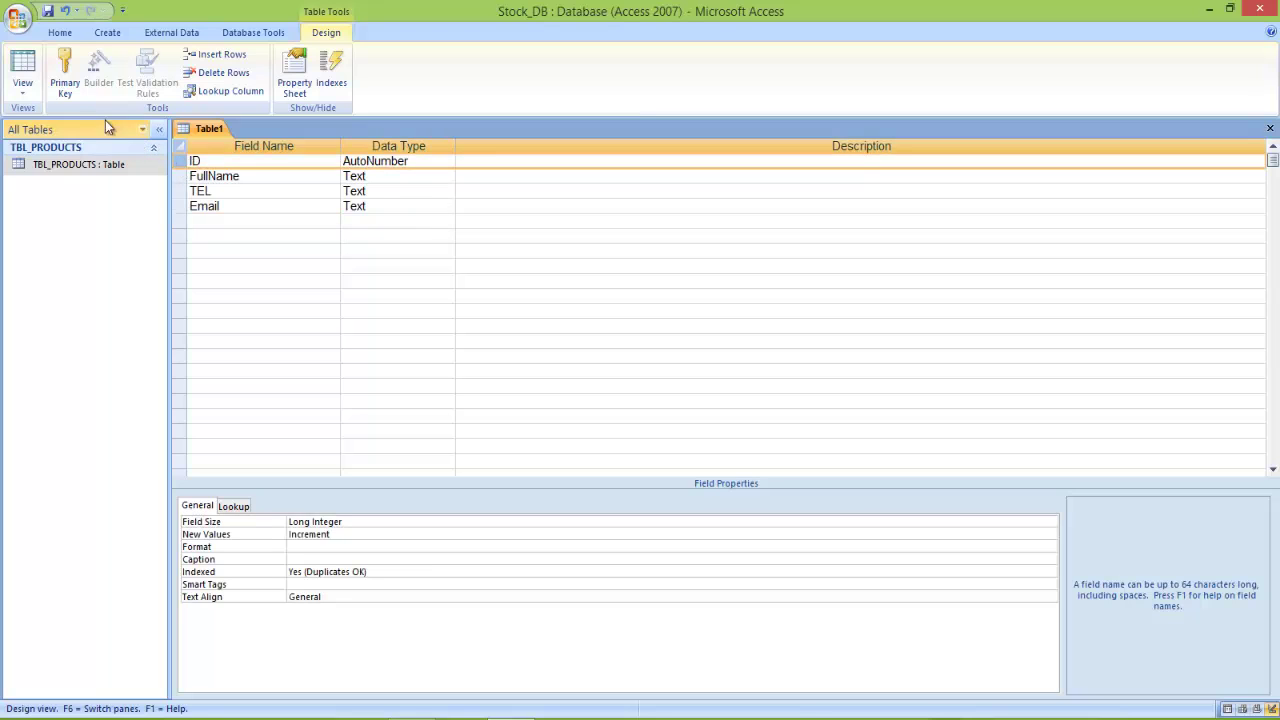
left_click(64, 76)
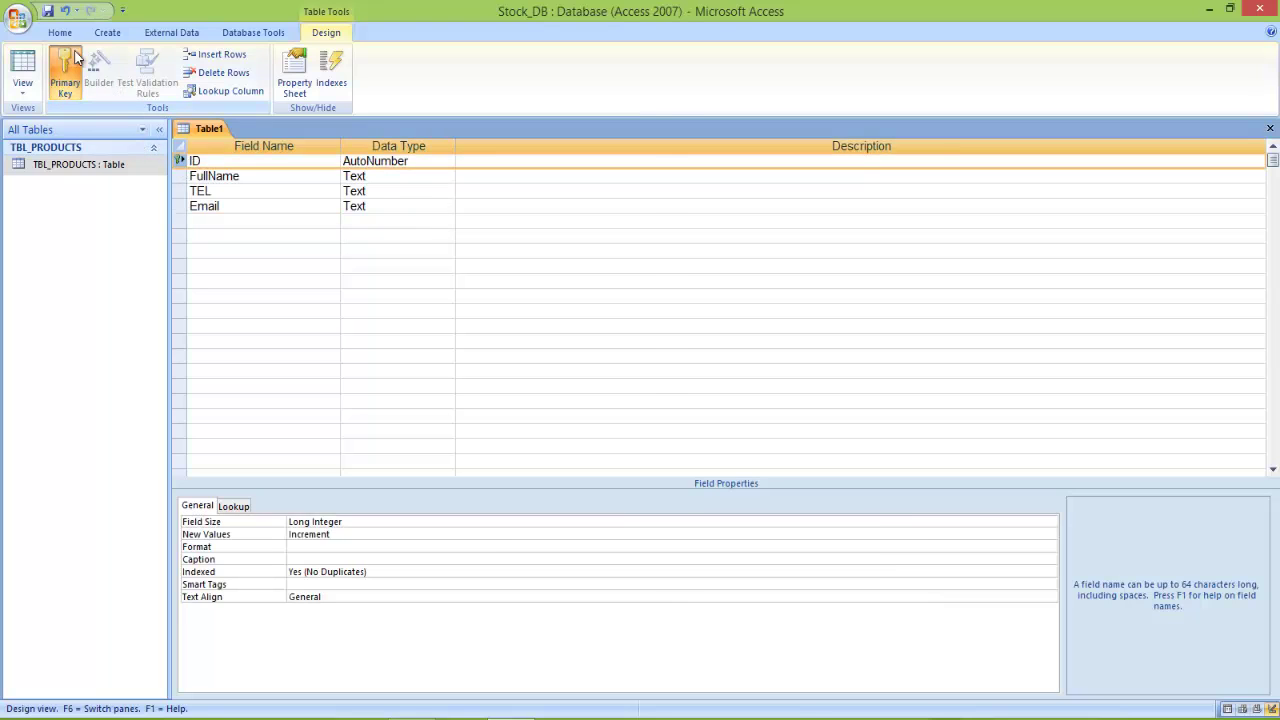
left_click(47, 11)
type("TB")
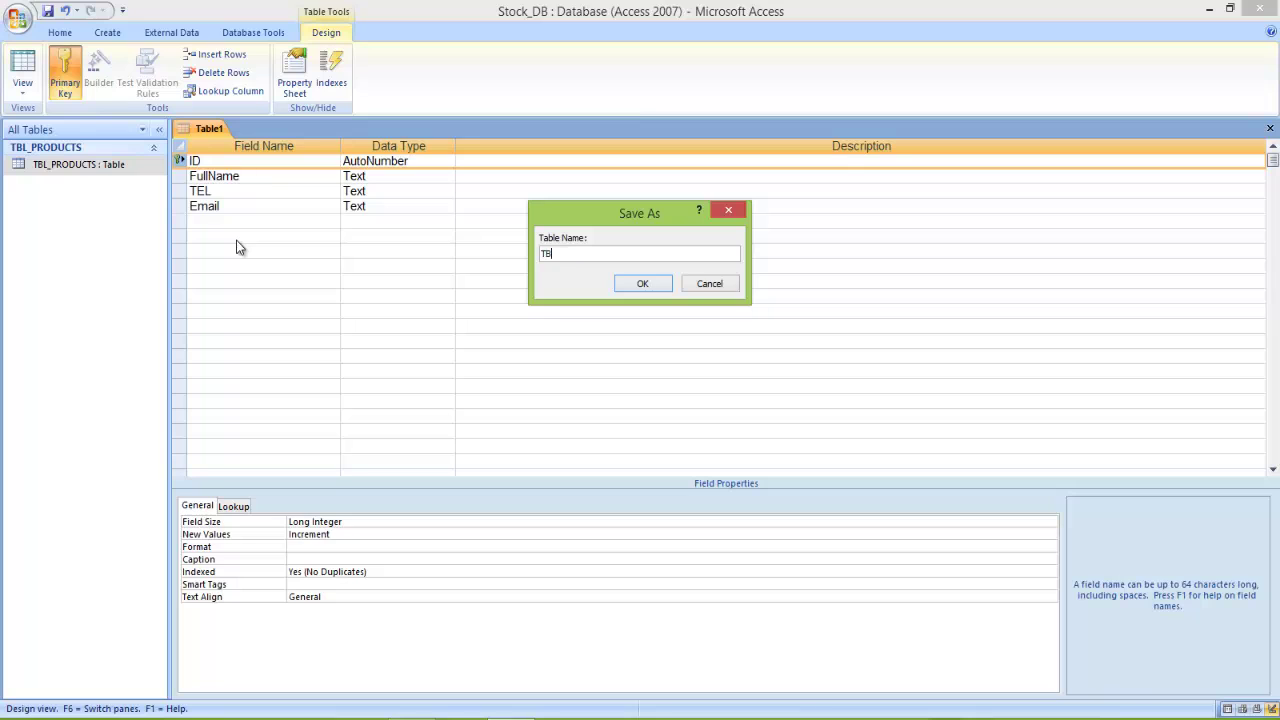
type("L_CUSTOMERS")
key("Return")
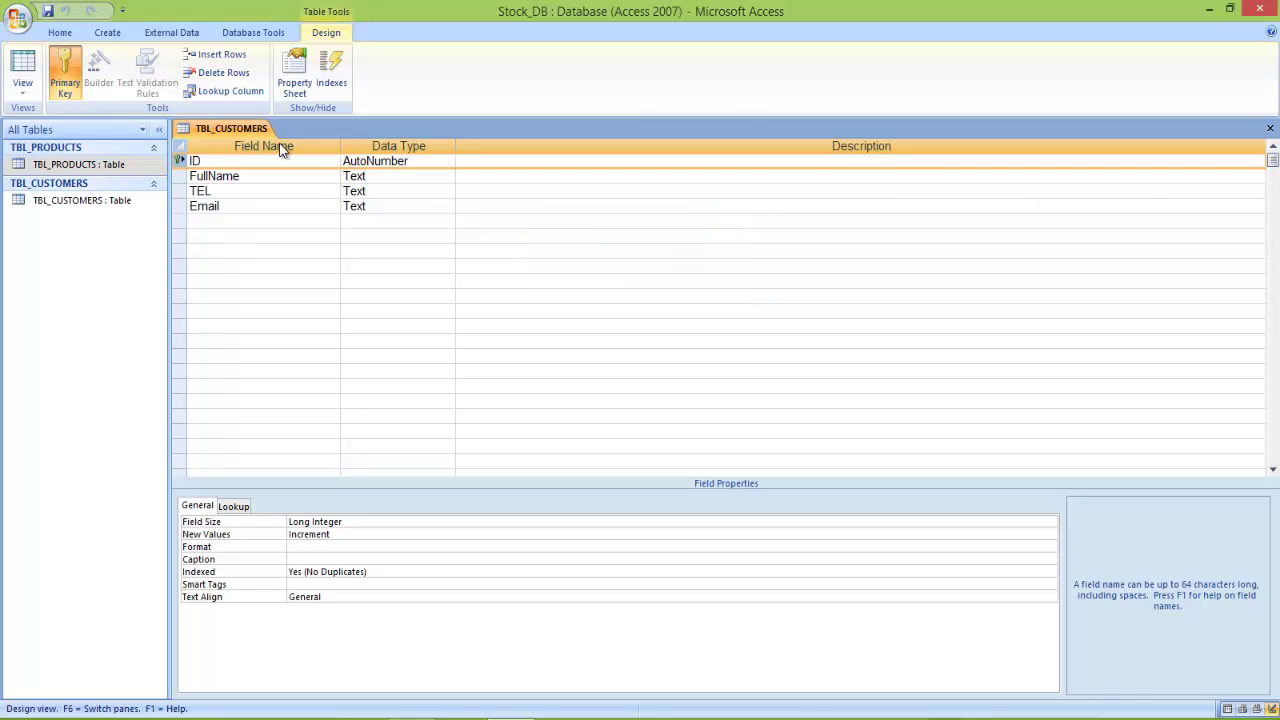
Close the TBL_CUSTOMERS table design and create a third table in Design view
right_click(259, 130)
left_click(266, 159)
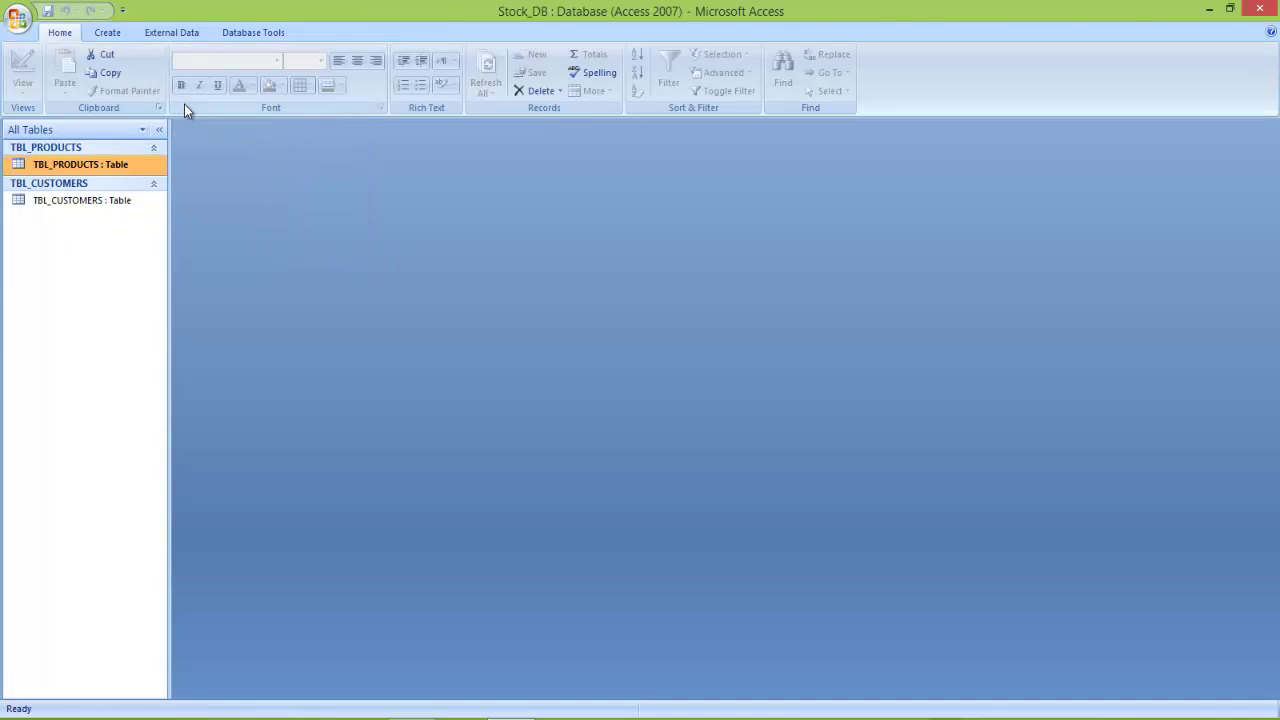
left_click(108, 33)
left_click(151, 72)
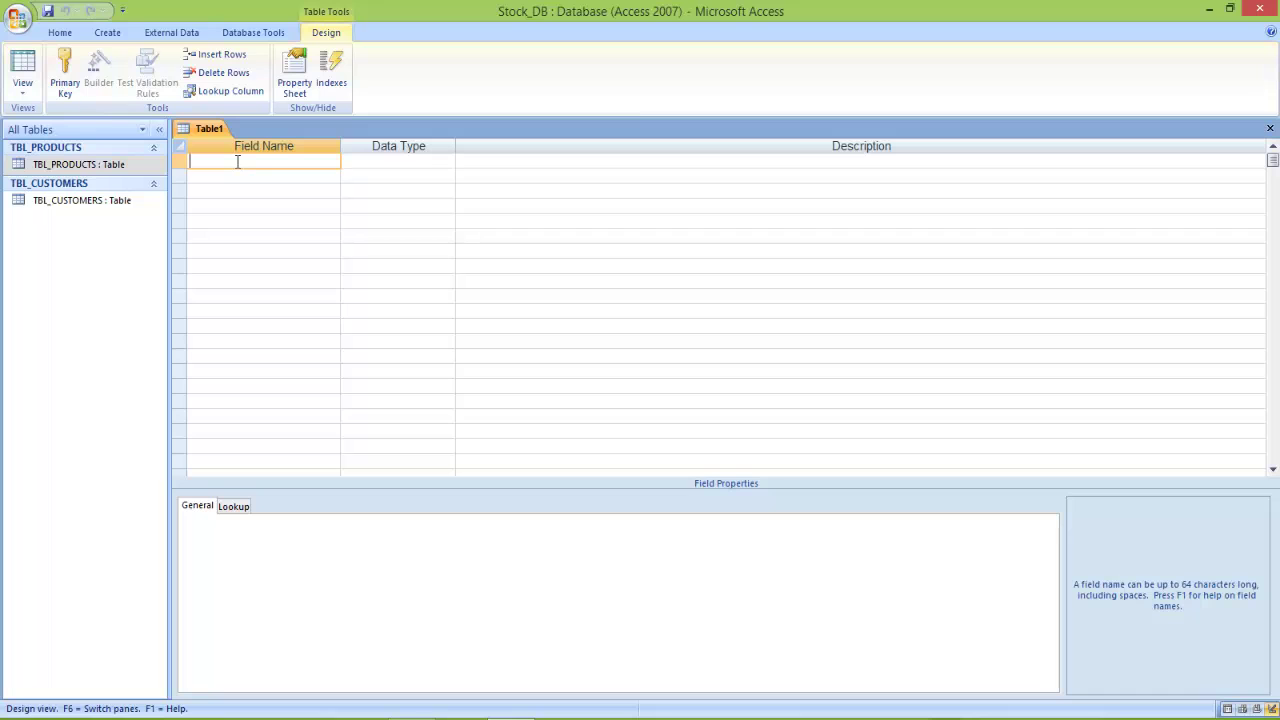
Add a first field named ID with the AutoNumber data type to the new table
type("ID")
key("Tab")
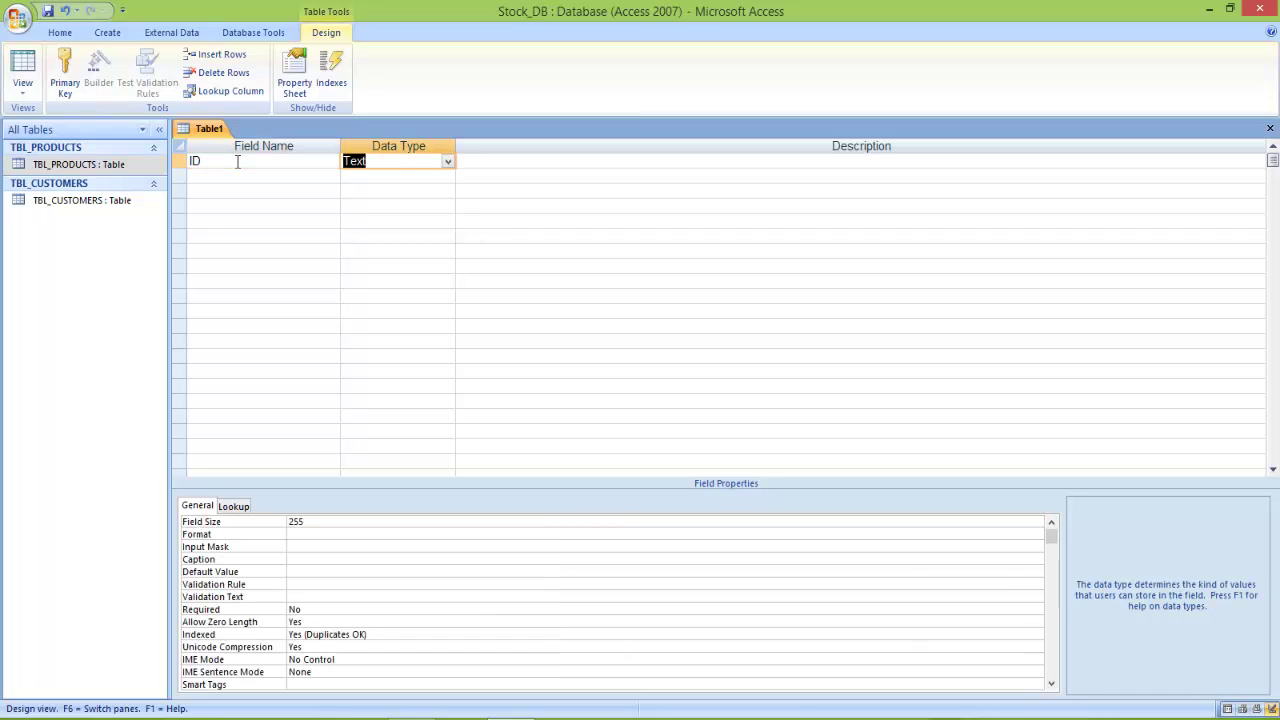
type("autoNumber")
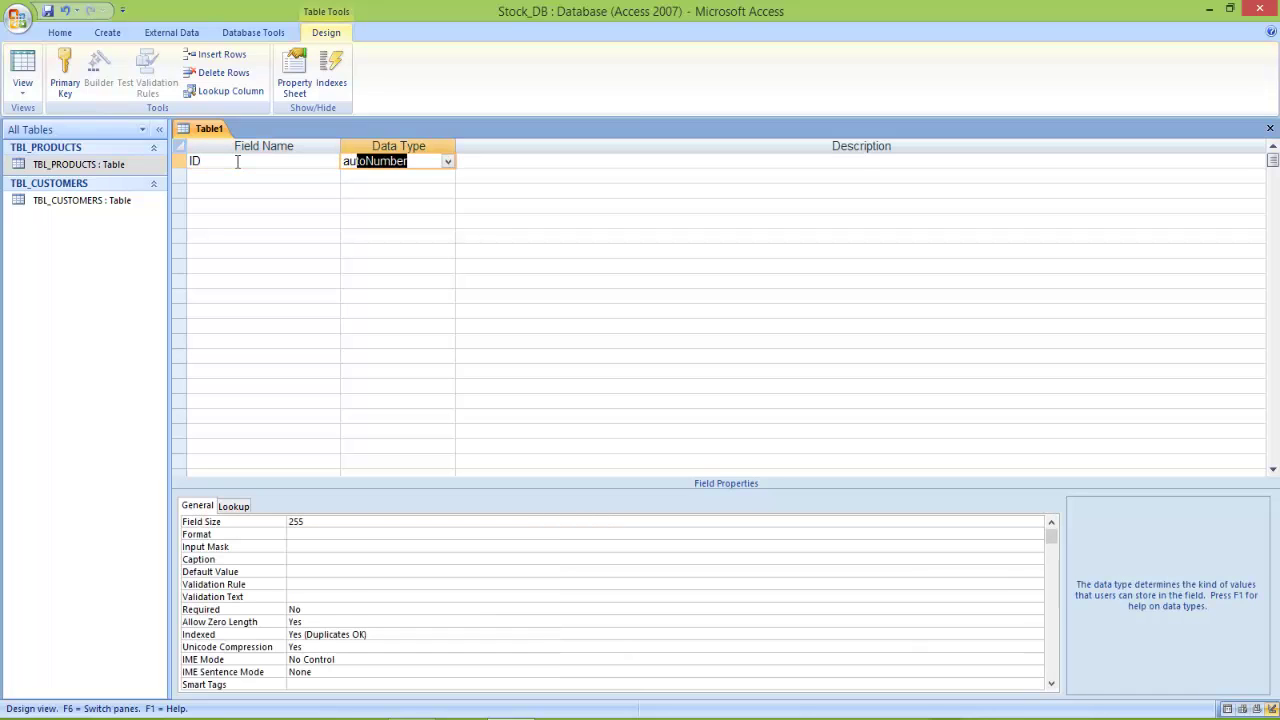
key("Tab")
key("Tab")
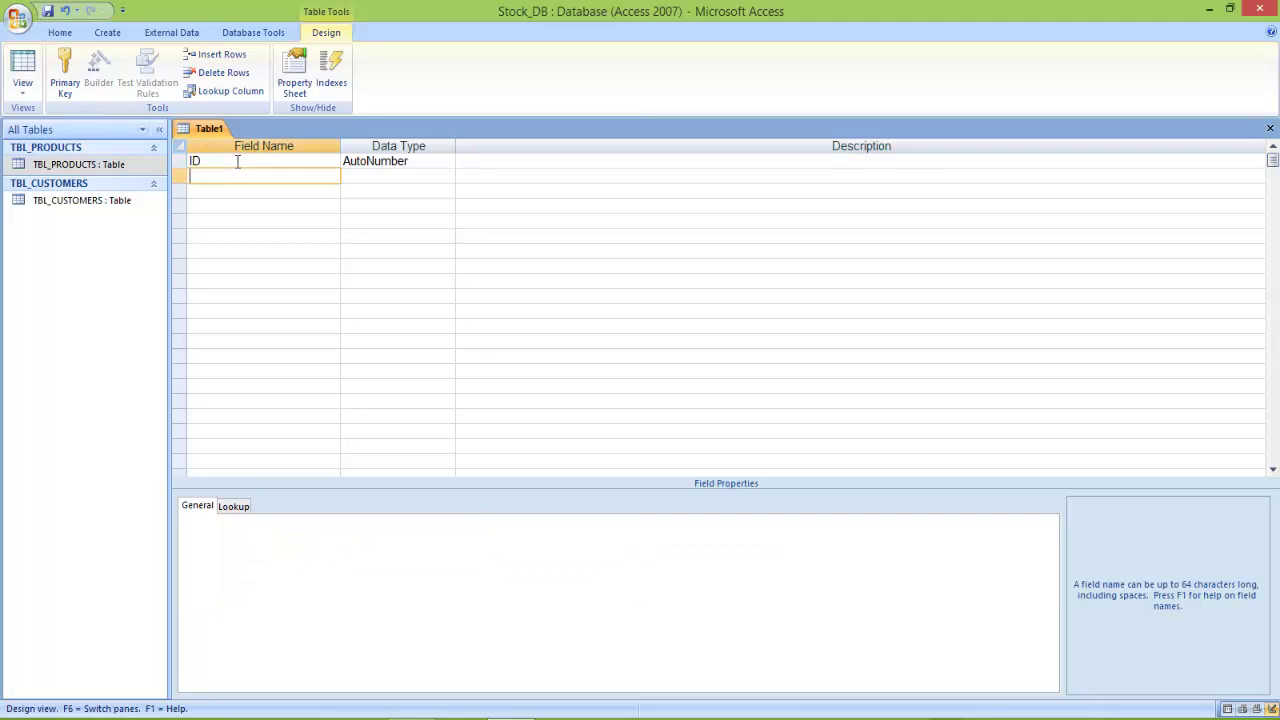
Add a second field named Order_Date with the Date/Time data type
type("Date_")
key("BackSpace")
key("BackSpace")
key("BackSpace")
key("BackSpace")
key("BackSpace")
type("Order_Date")
key("Tab")
type("da")
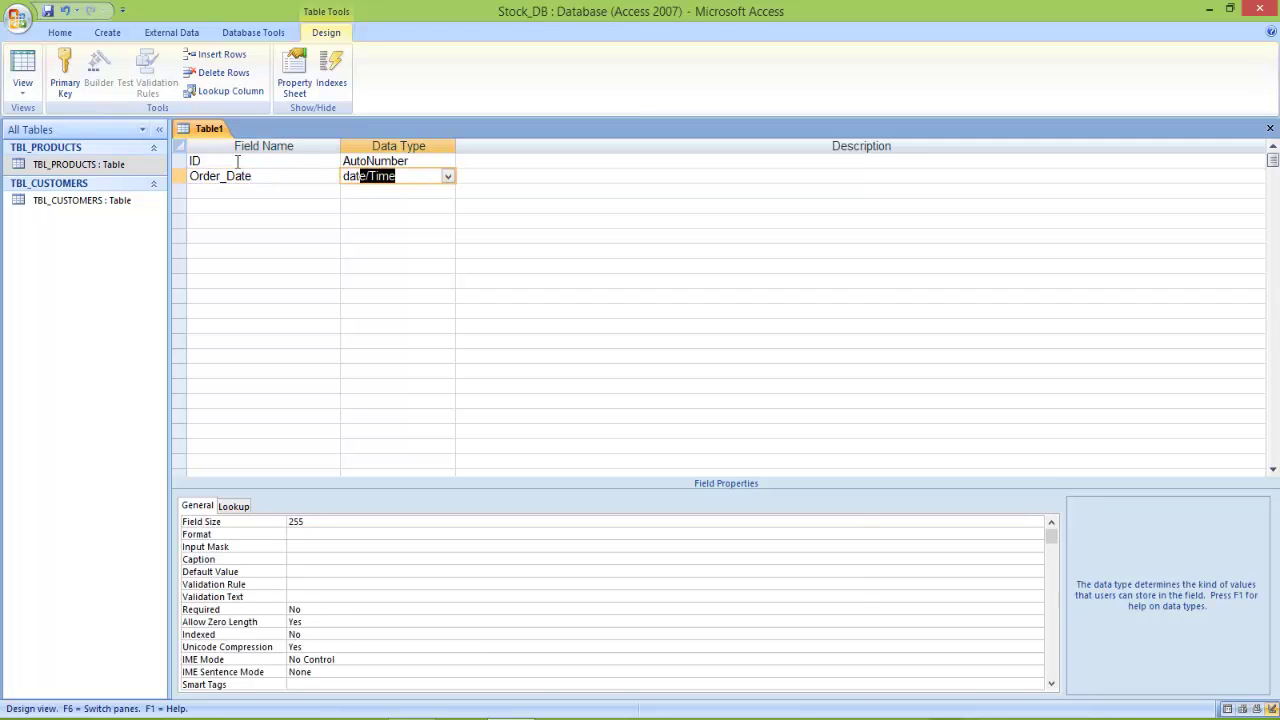
key("Tab")
key("Tab")
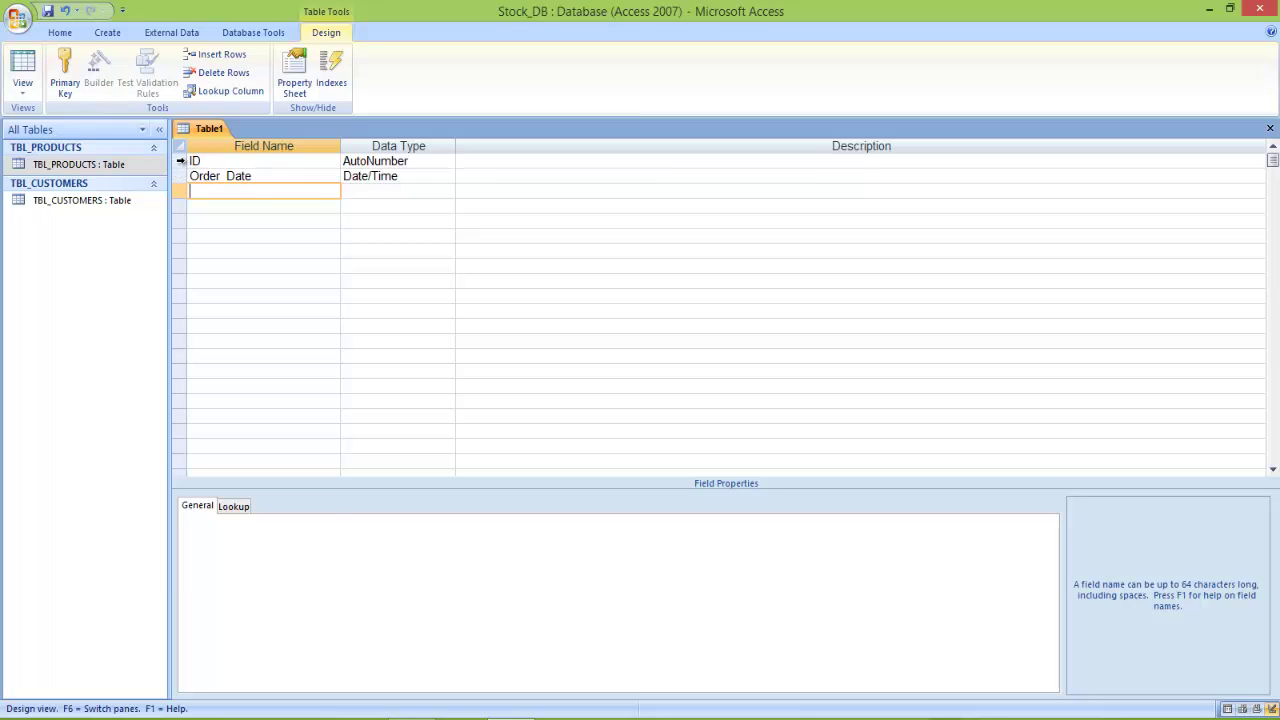
Make the ID field the primary key and save the table as TBL_ORDERS
left_click(181, 160)
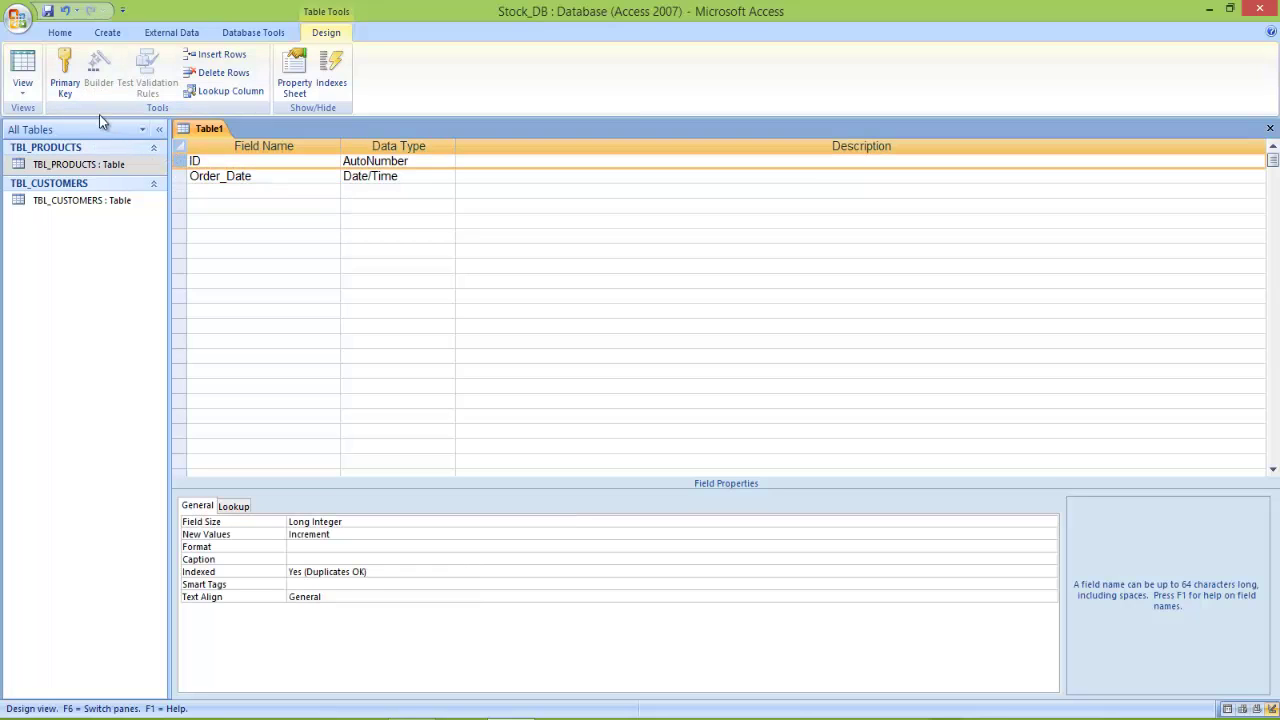
left_click(65, 75)
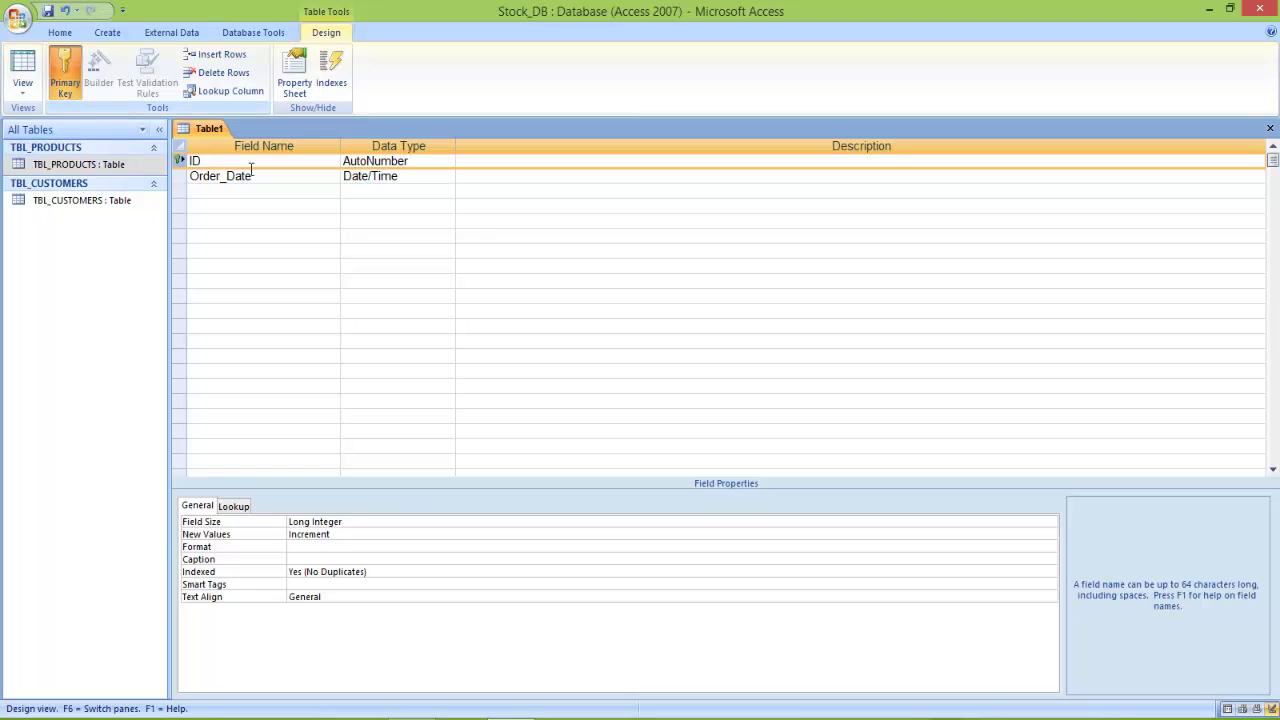
left_click(49, 10)
type("TBL")
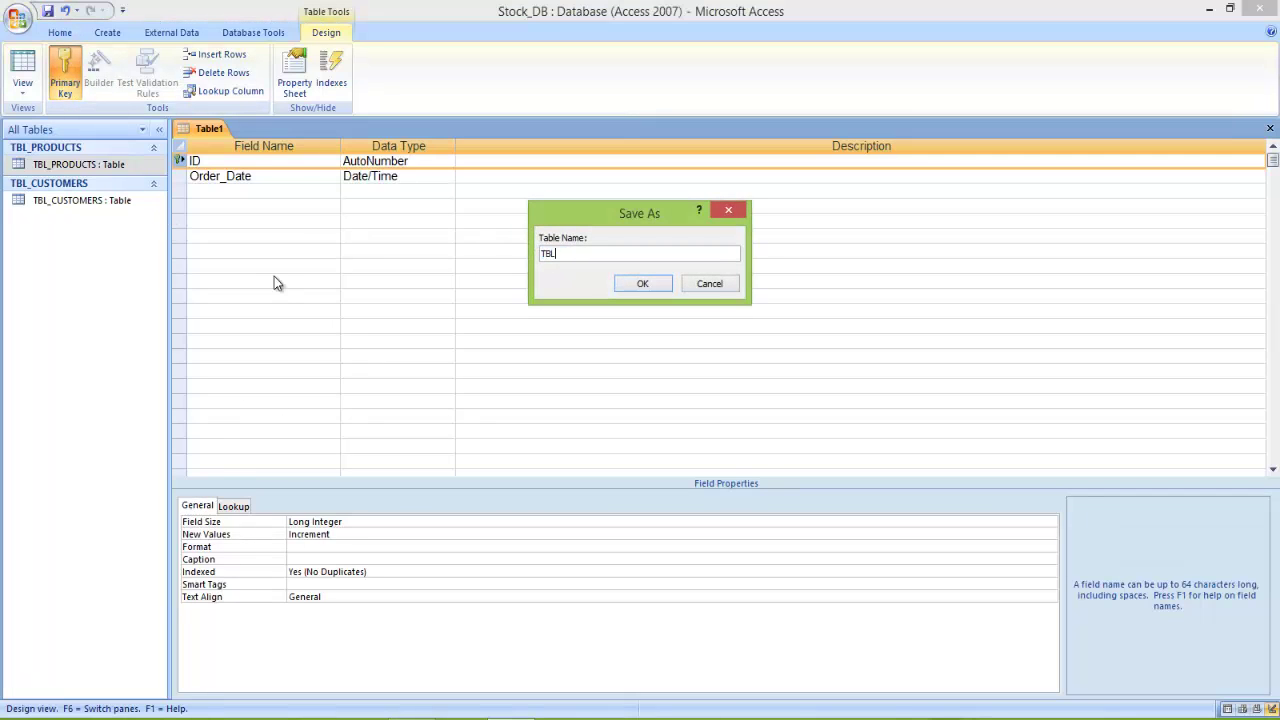
type("_ORDERS")
key("Return")
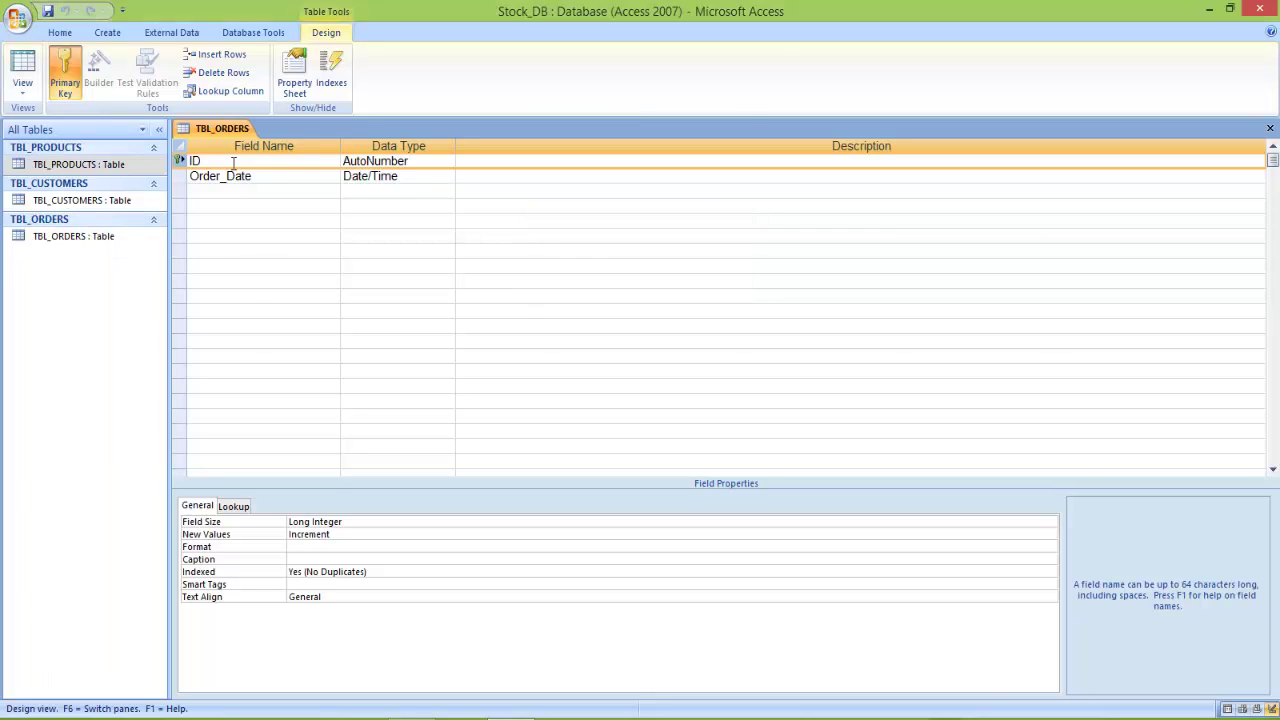
left_click(18, 160)
left_click(18, 150)
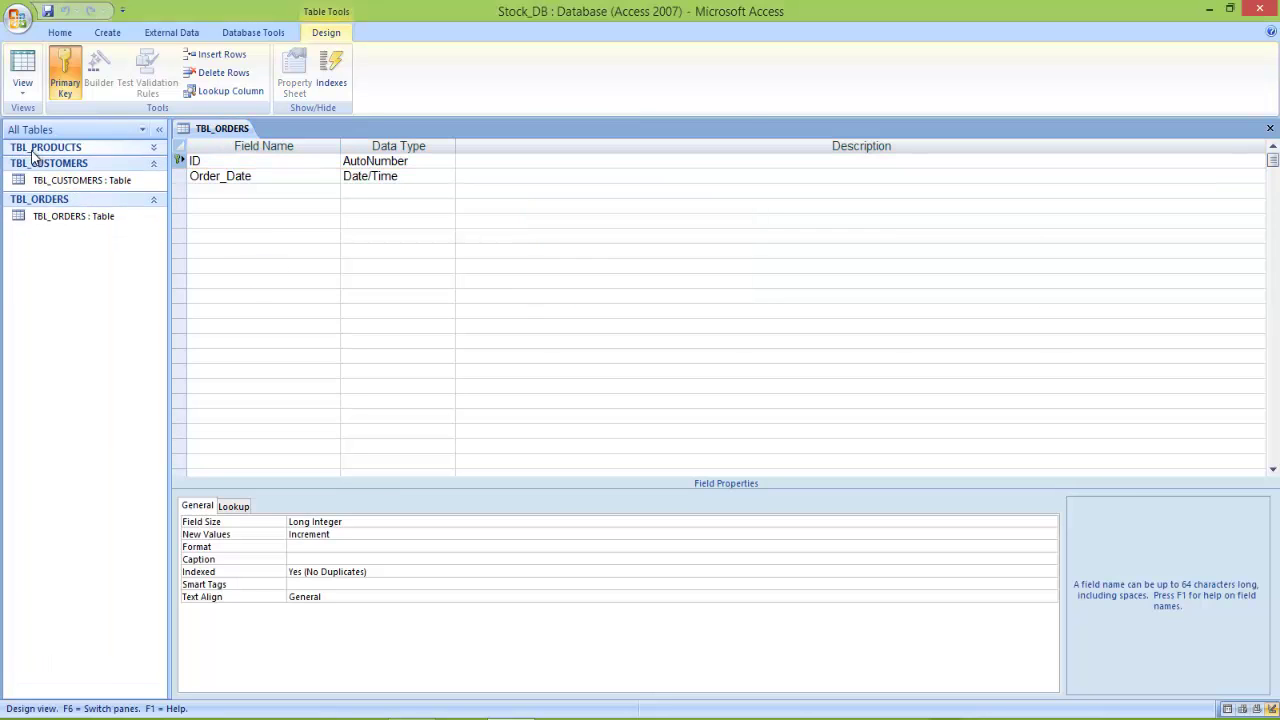
left_click(40, 199)
left_click(40, 199)
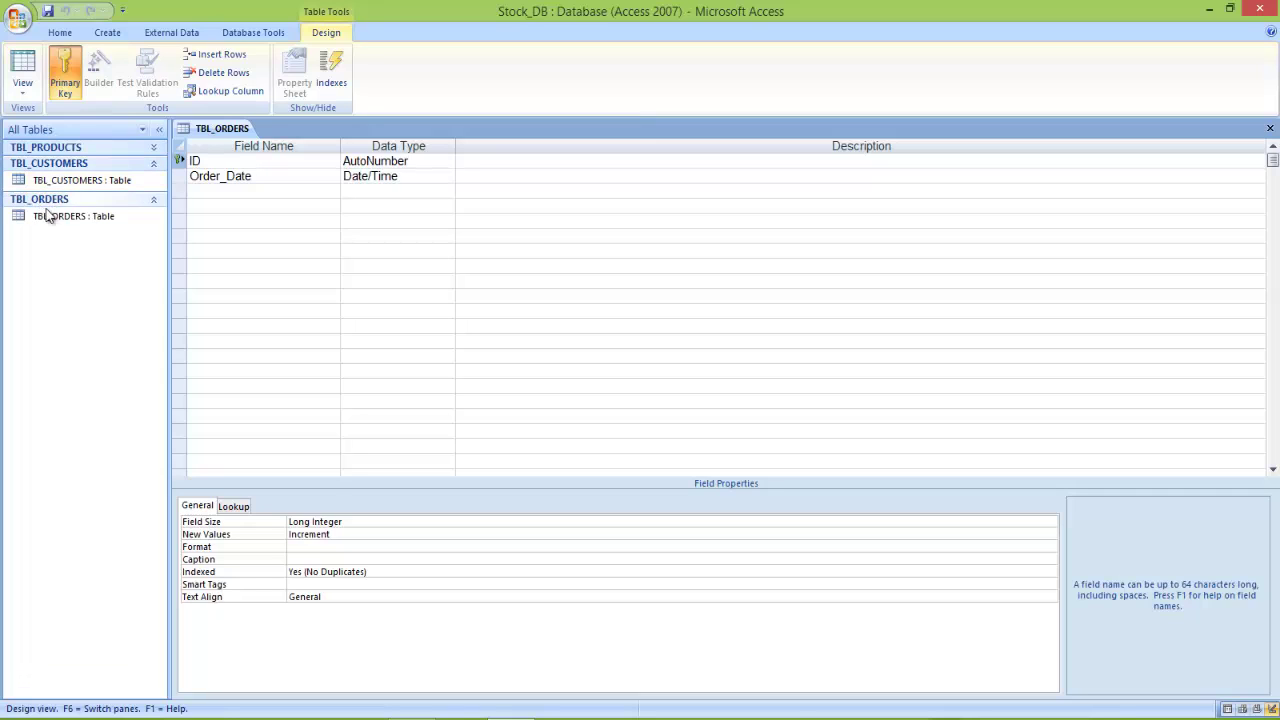
left_click(49, 216)
left_click(51, 150)
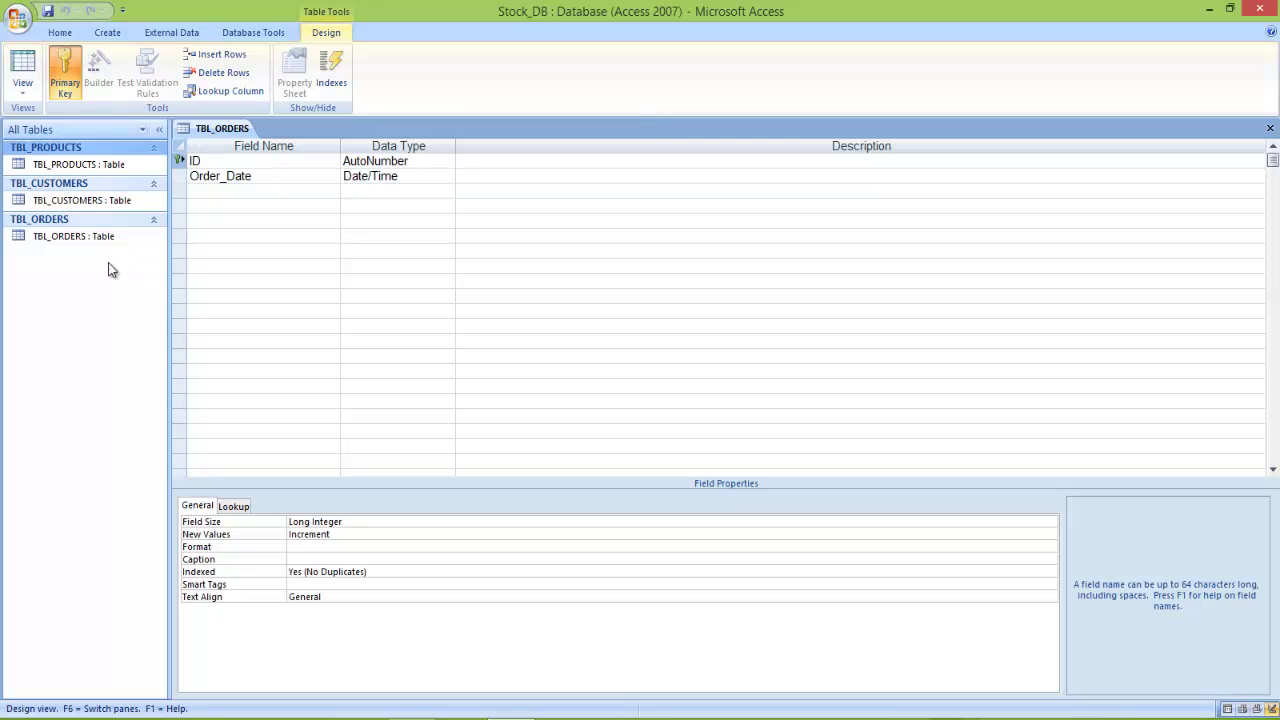
Close the TBL_ORDERS table design and create a fourth table in Design view
right_click(211, 131)
left_click(241, 162)
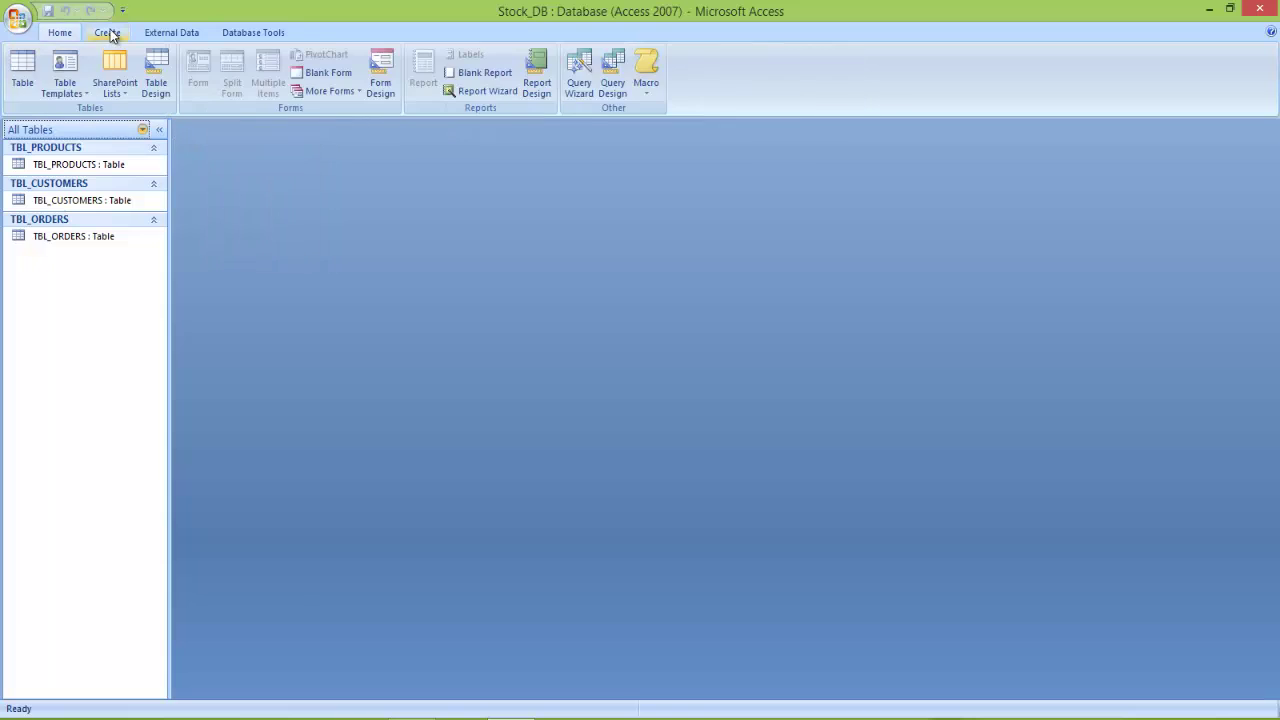
left_click(107, 32)
left_click(152, 80)
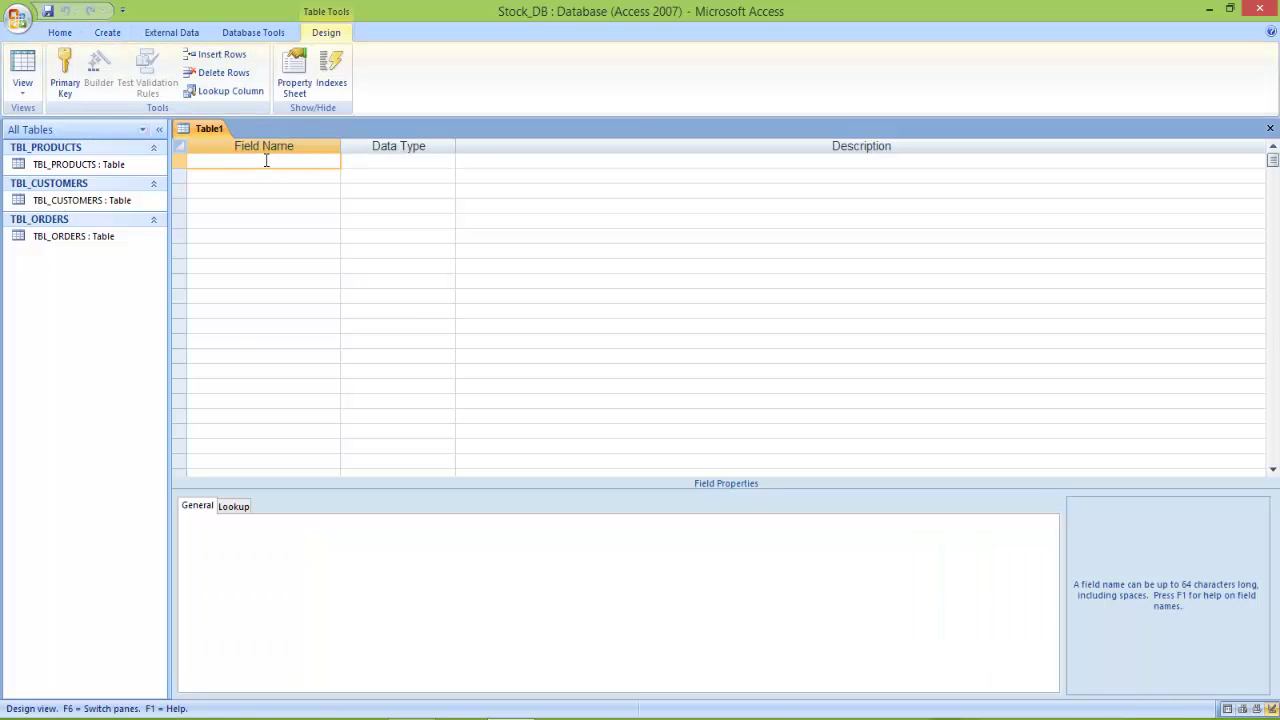
Add the fields ID_Product and ID_Order to the new table, both with the Number data type
type("ID_Product")
key("Tab")
type("n")
key("Tab")
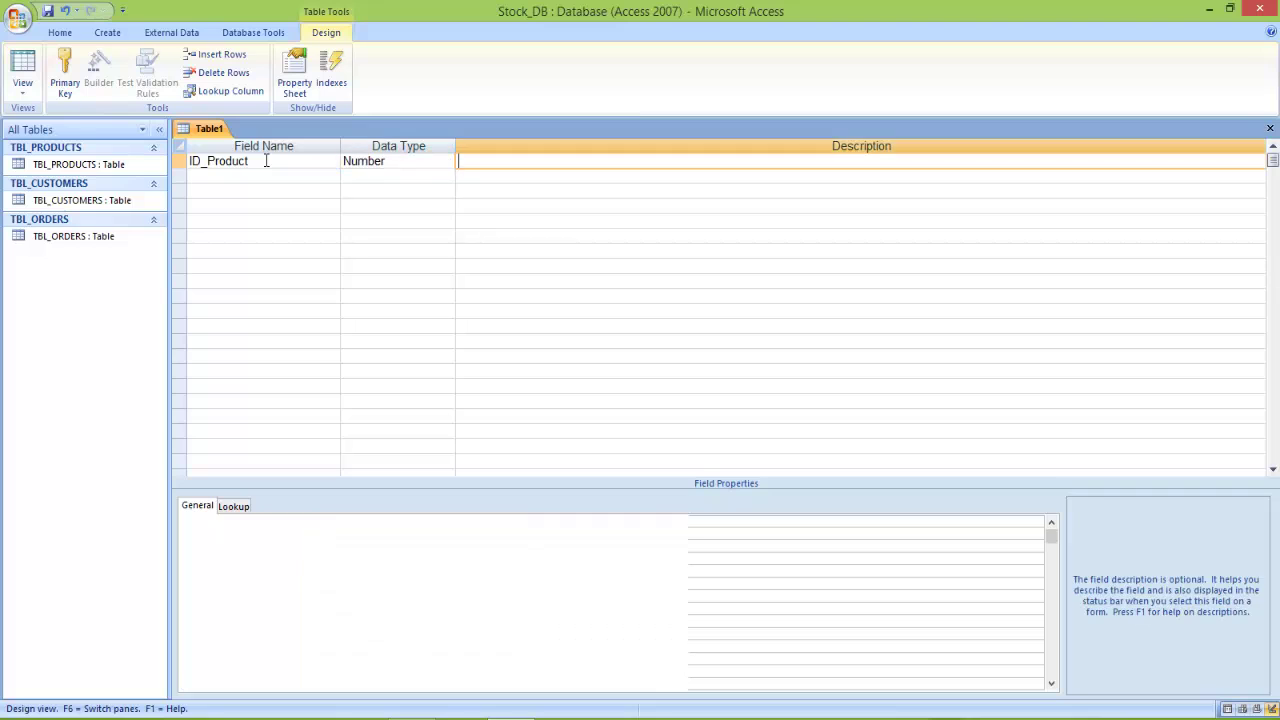
key("Tab")
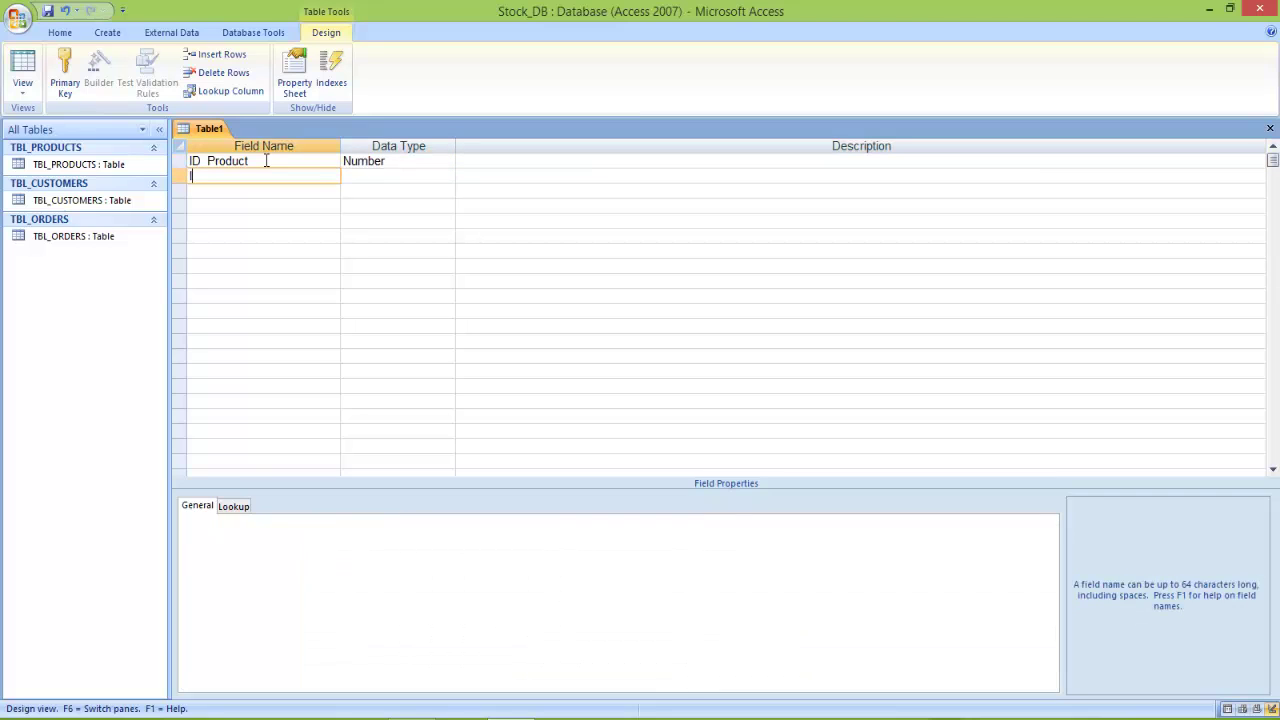
type("ID_Order")
key("Tab")
type("n")
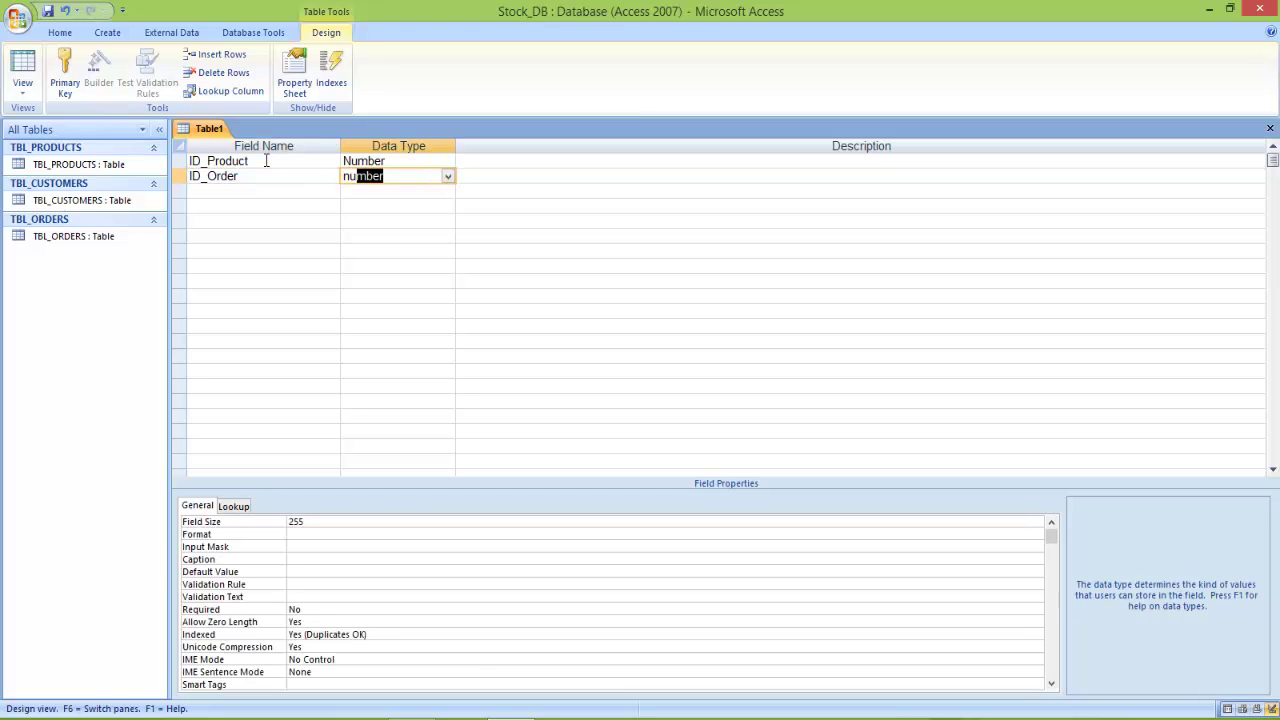
key("Tab")
key("Tab")
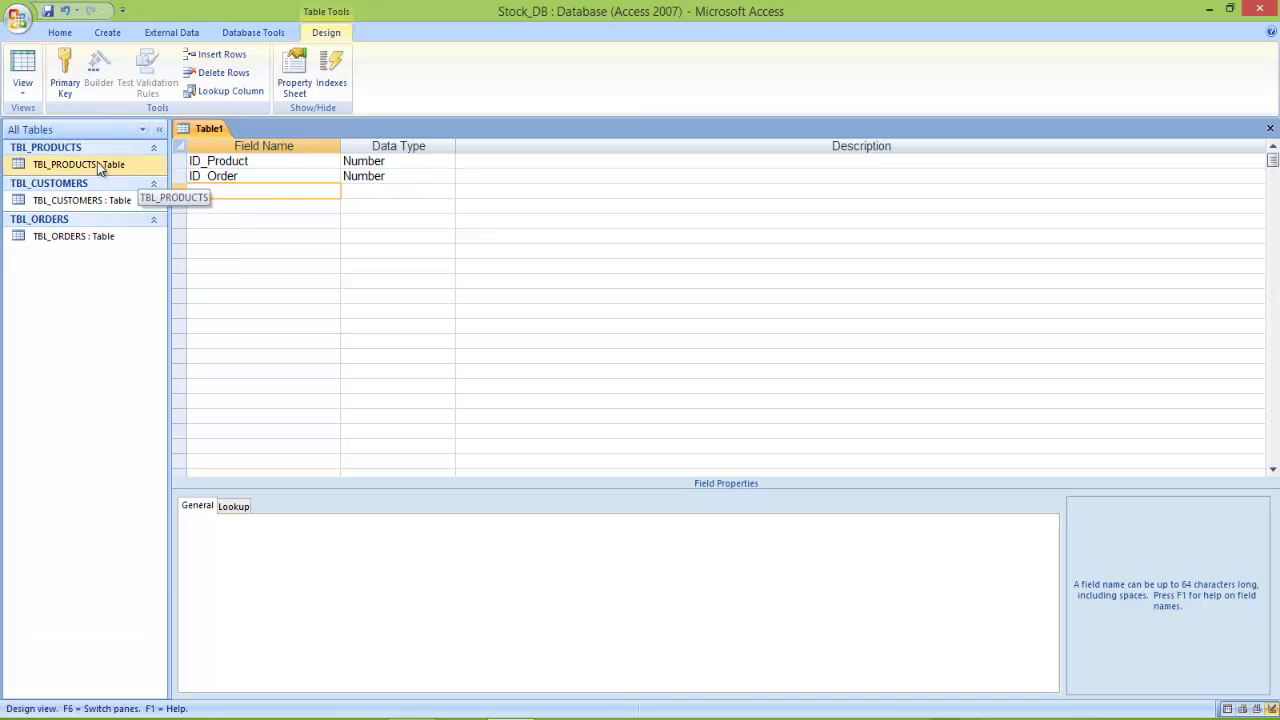
Add a third field named Qty with the Number data type below ID_Order
left_click(209, 162)
left_click(232, 175)
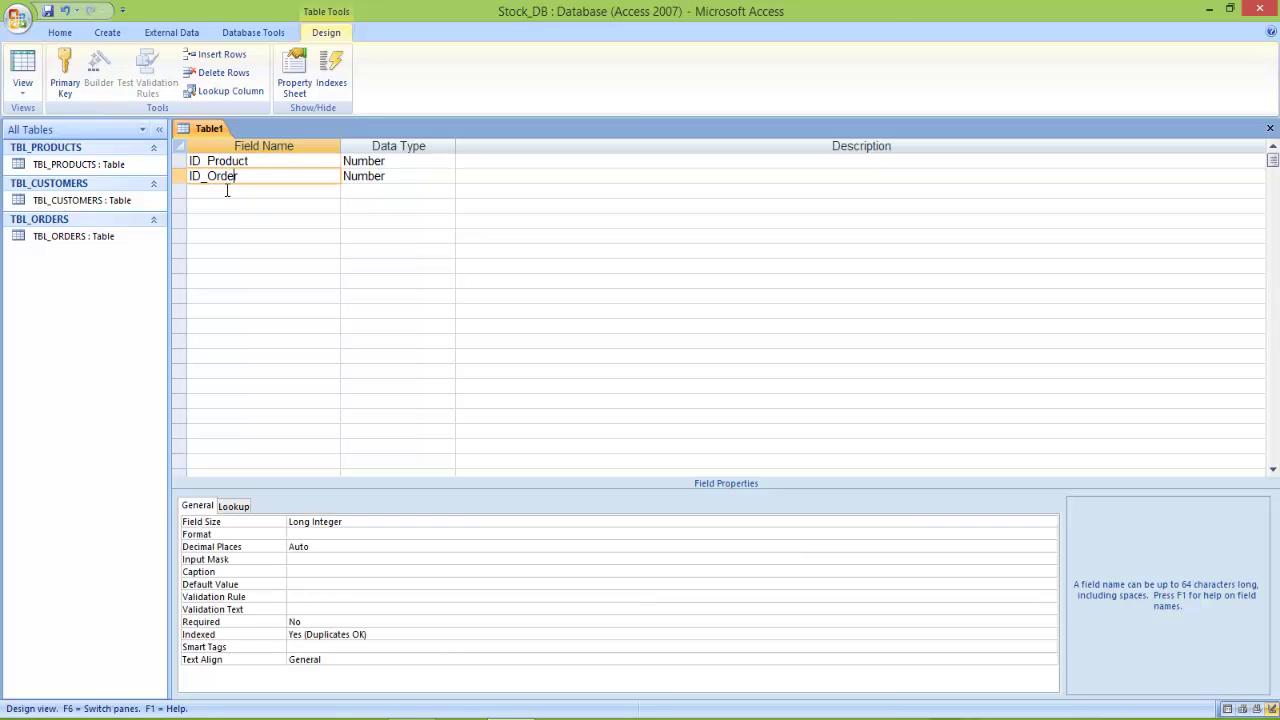
left_click(240, 190)
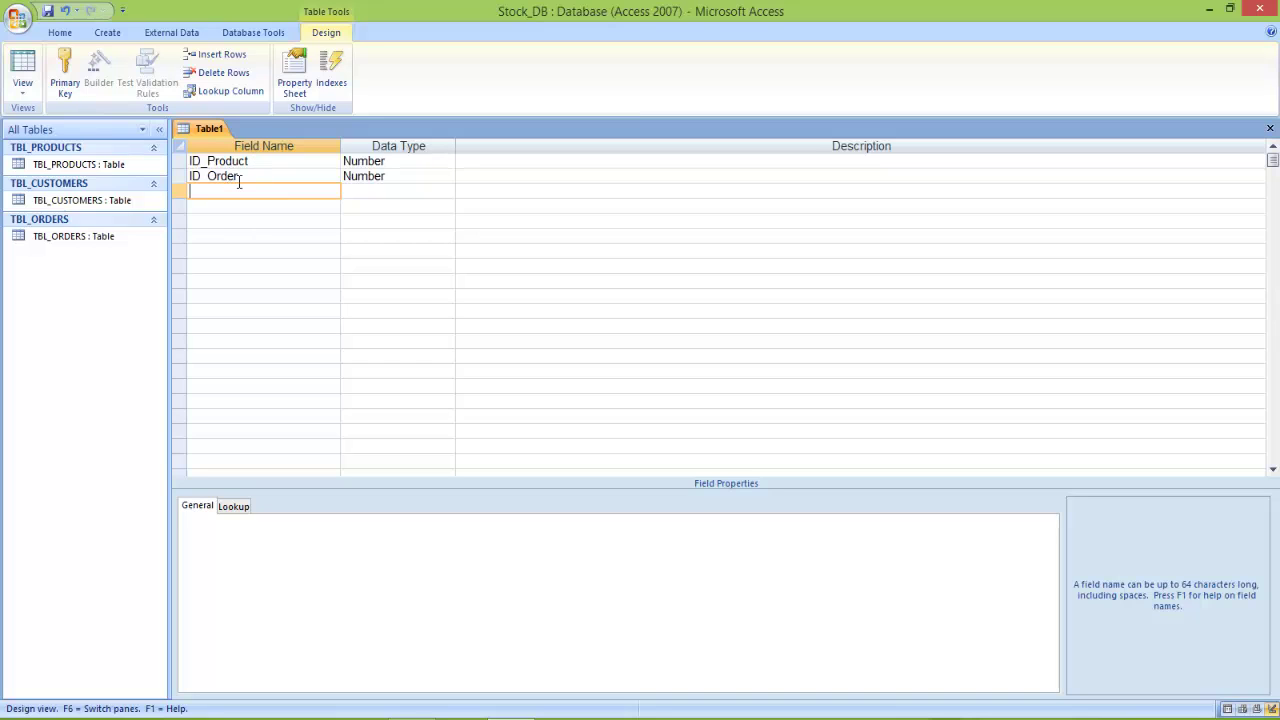
type("Qty")
key("Tab")
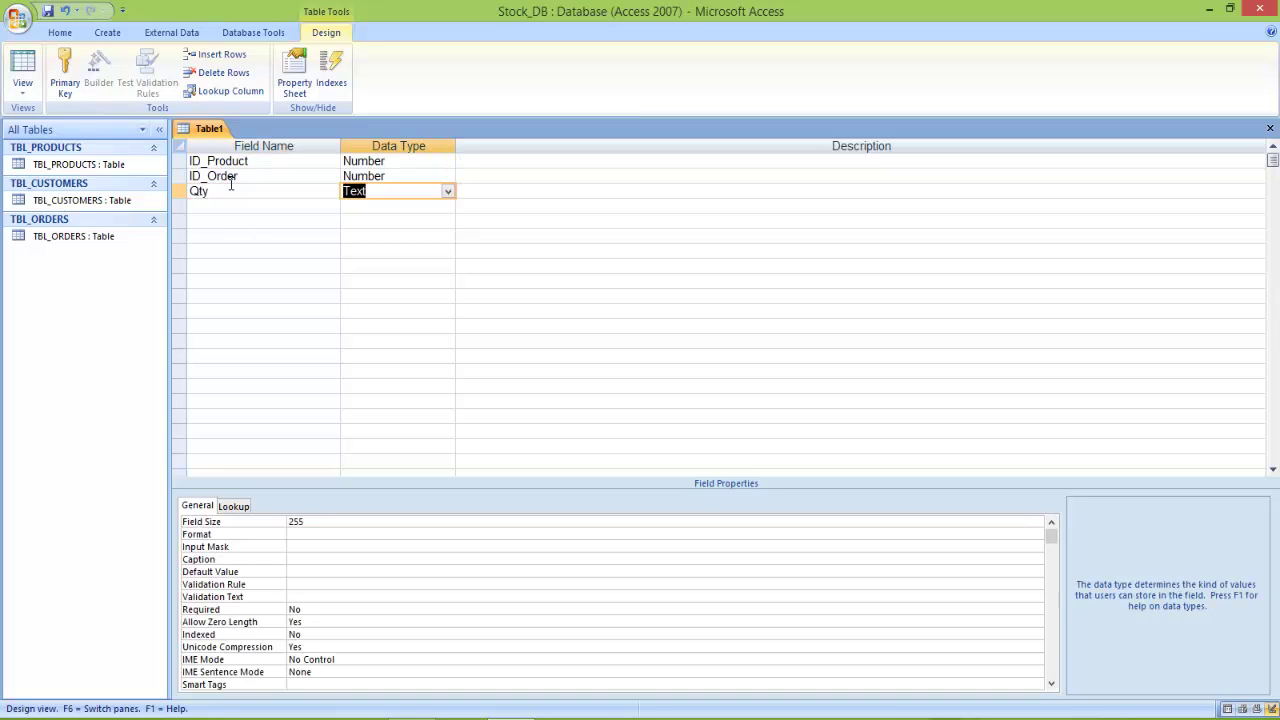
type("number")
key("Tab")
key("Tab")
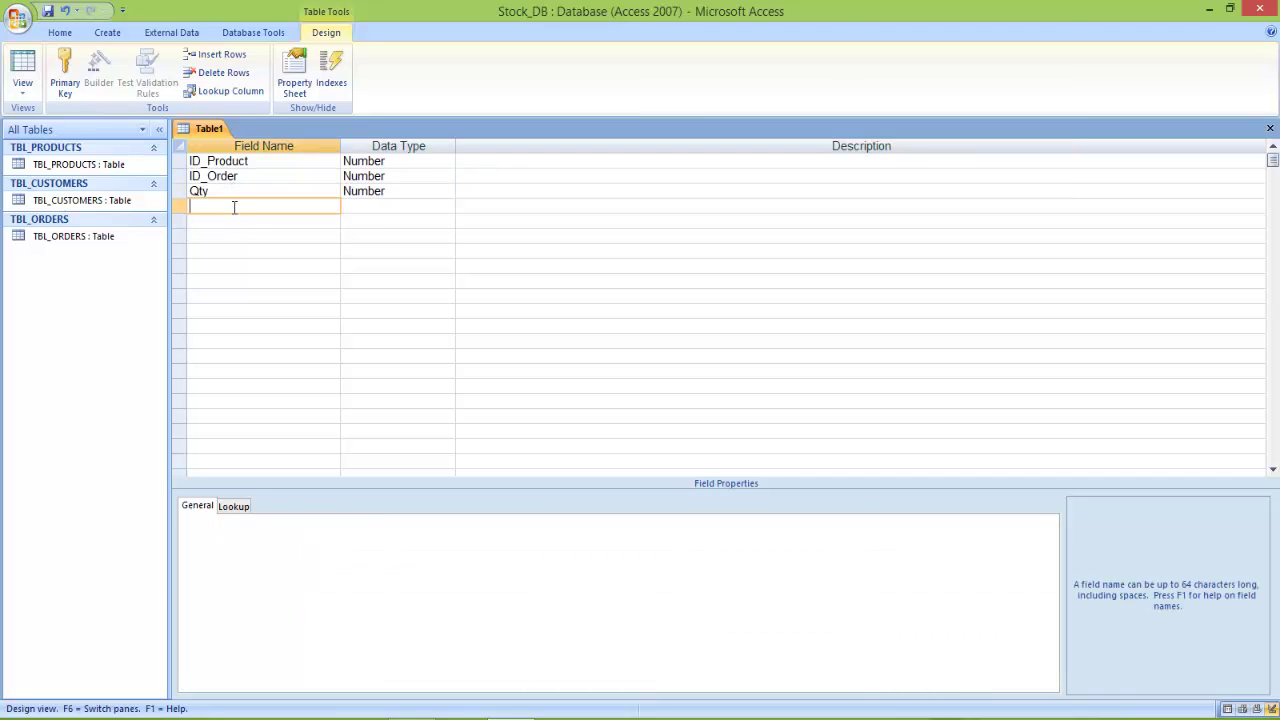
Add a fourth field named Price with the Currency data type below Qty
type("Price")
key("Tab")
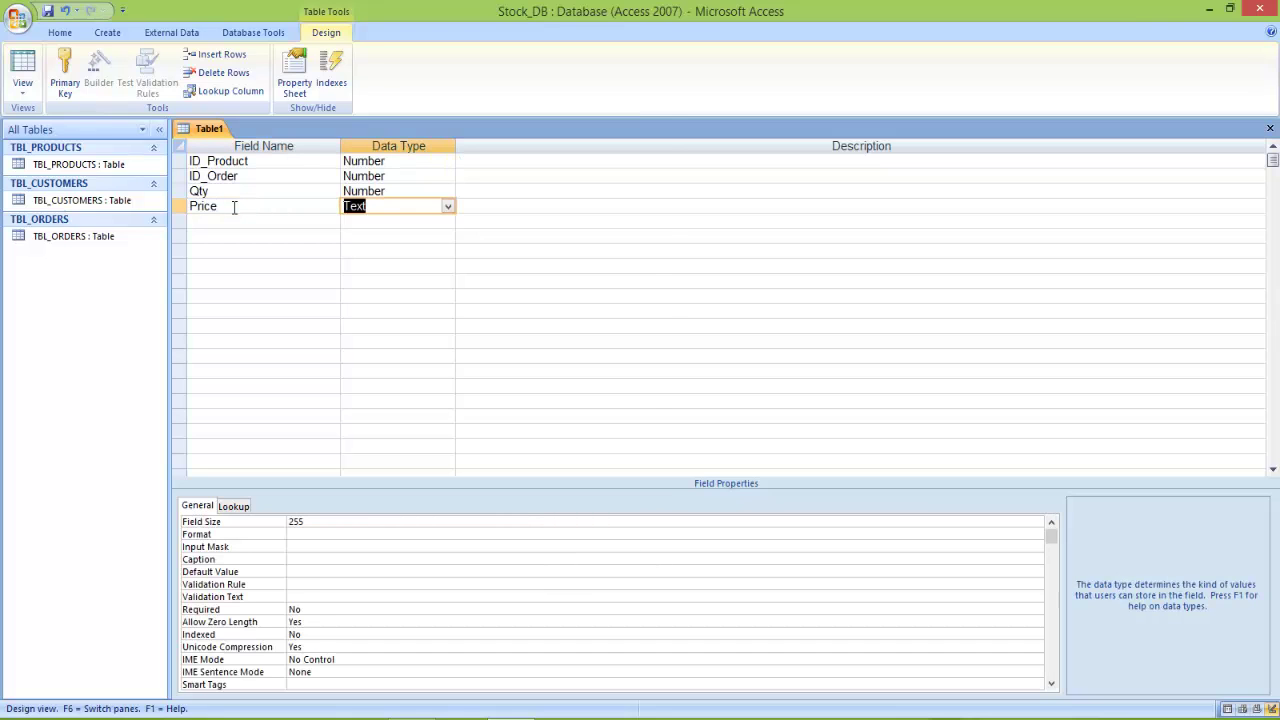
type("cur")
key("Tab")
key("Tab")
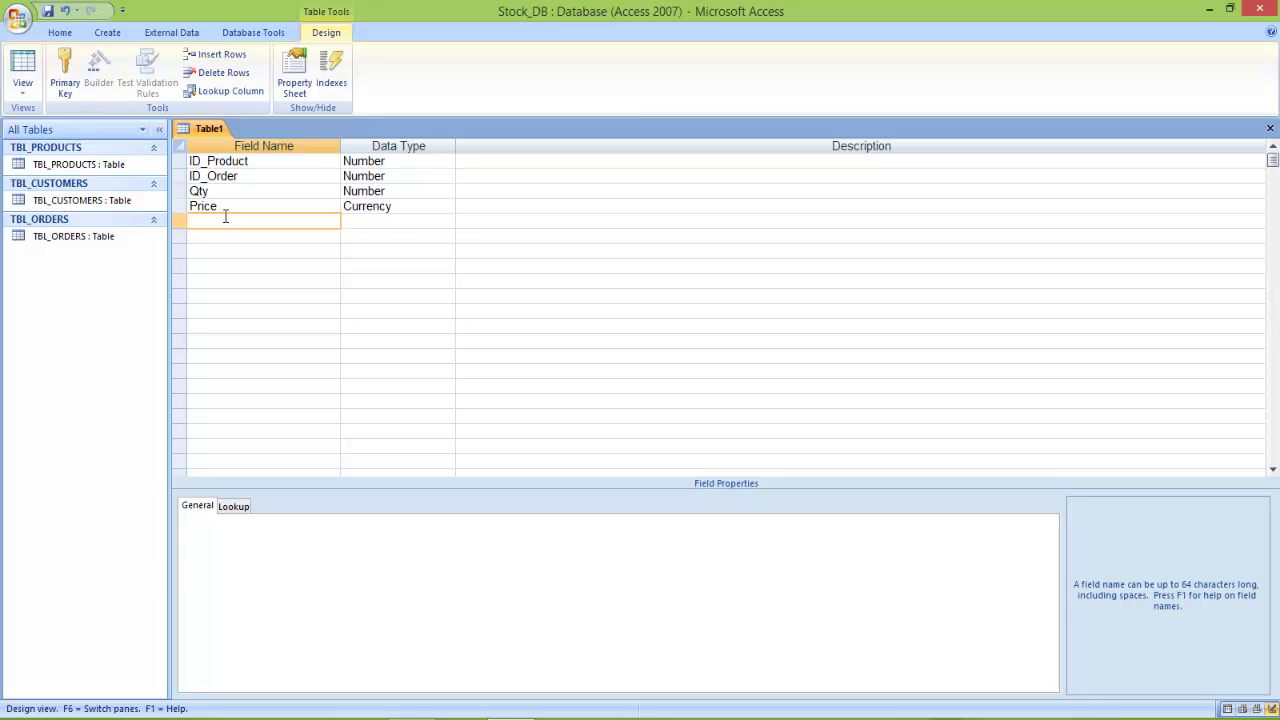
Add a fifth field named Amount with the Currency data type below Price
type("mount")
key("Tab")
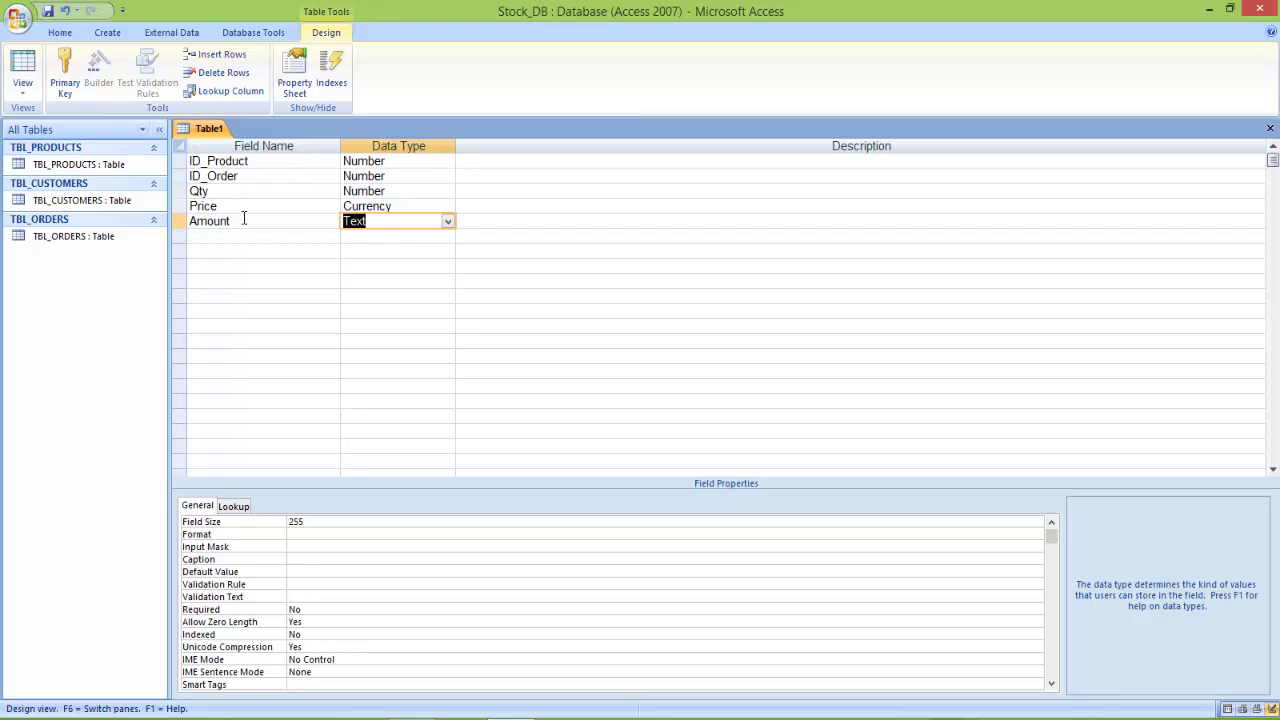
type("Curr")
key("Tab")
key("Tab")
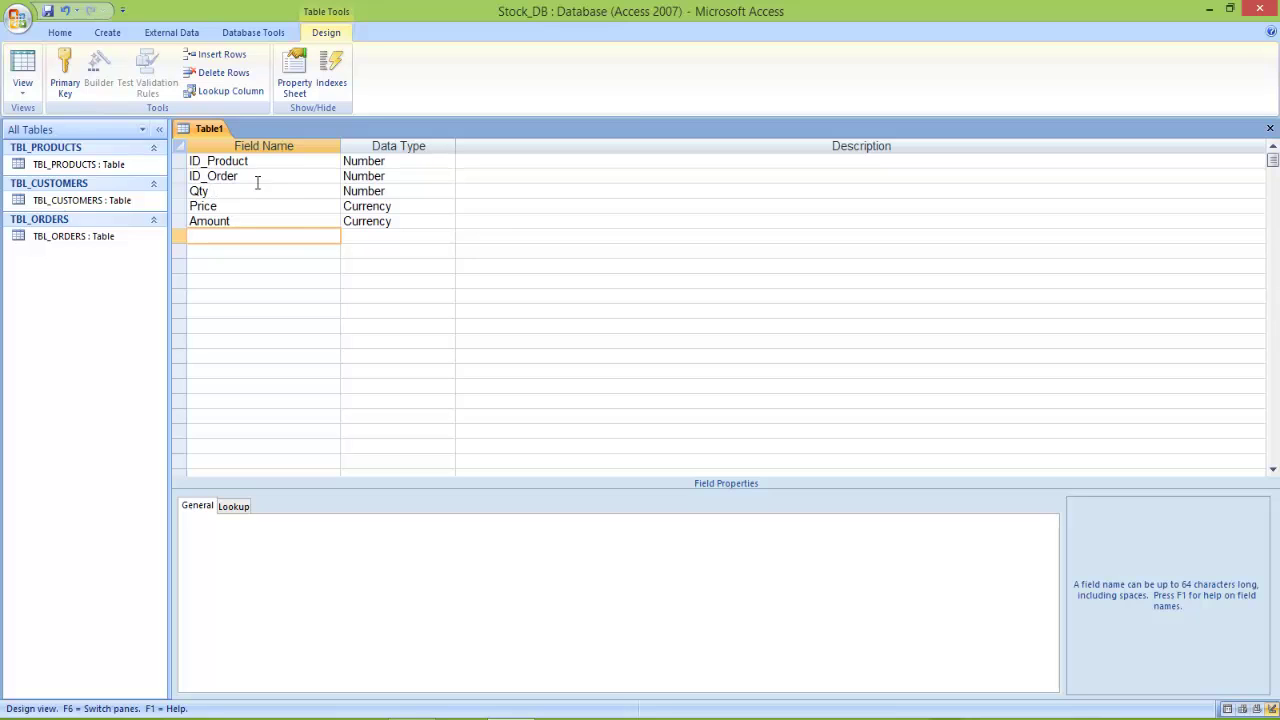
left_click(213, 221)
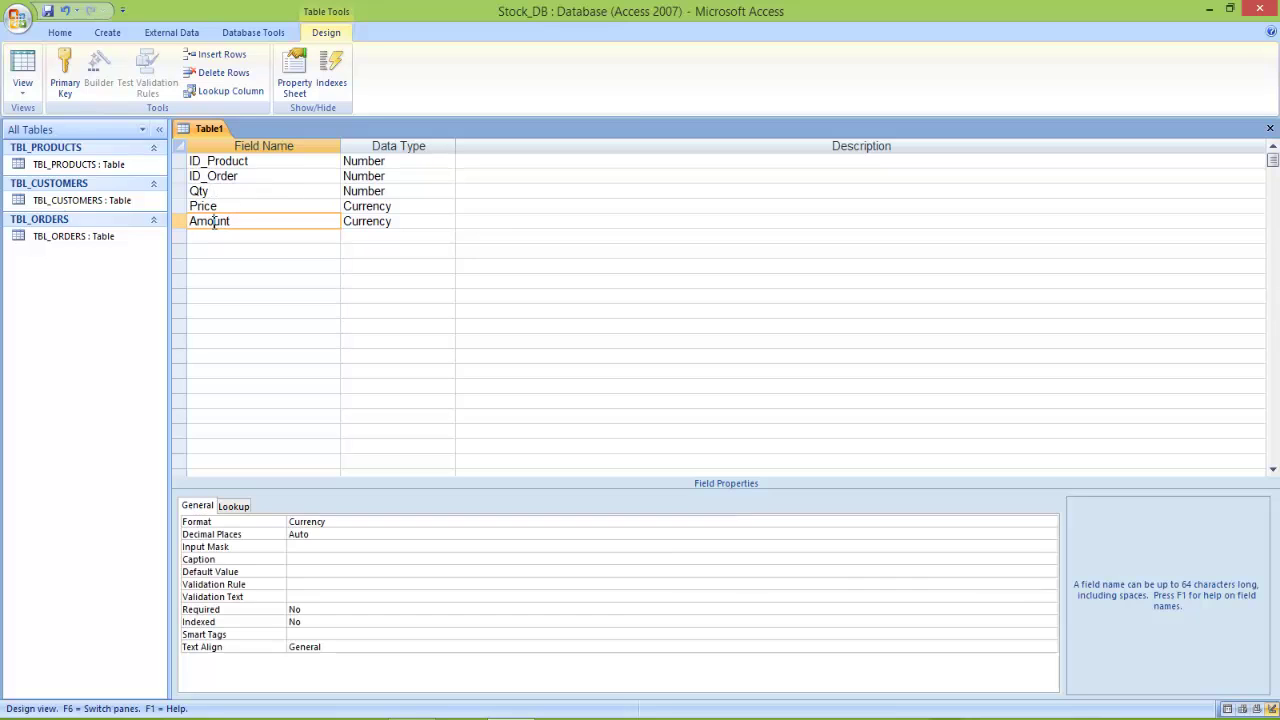
left_click(214, 236)
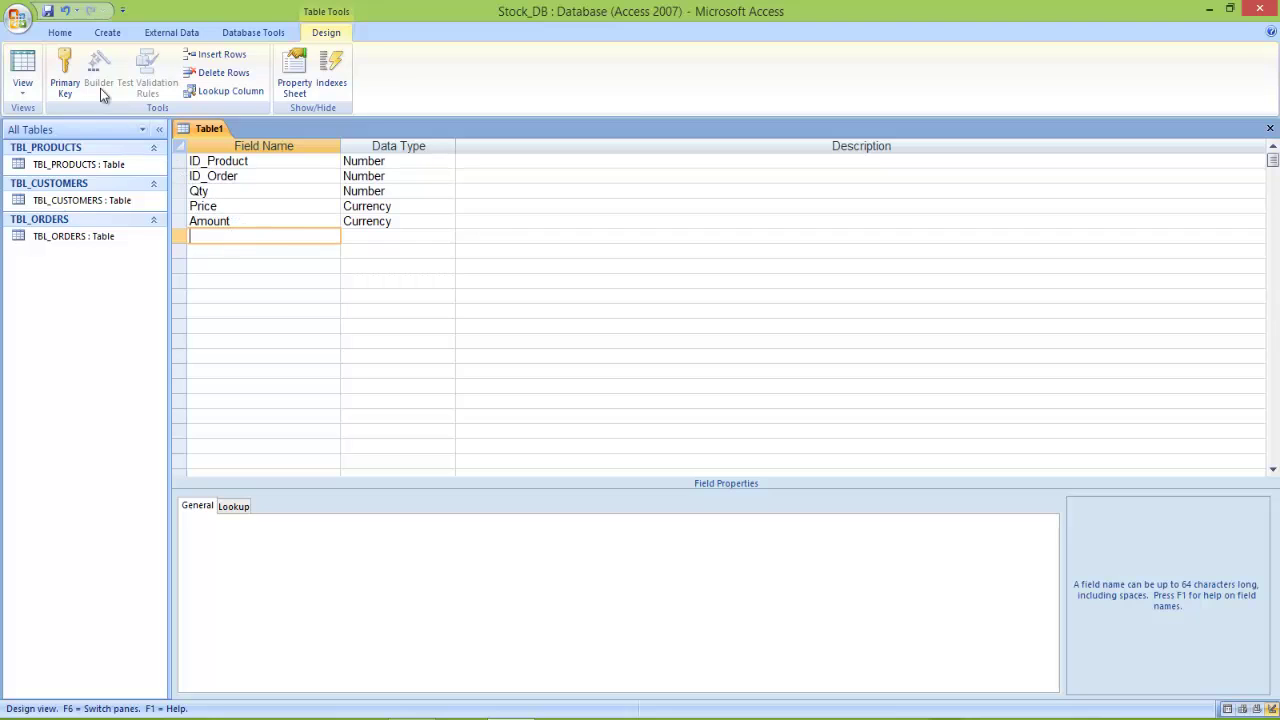
Save the table as TBL_ORDER_DETAILS, let Access create its primary key, and close the table design
left_click(47, 10)
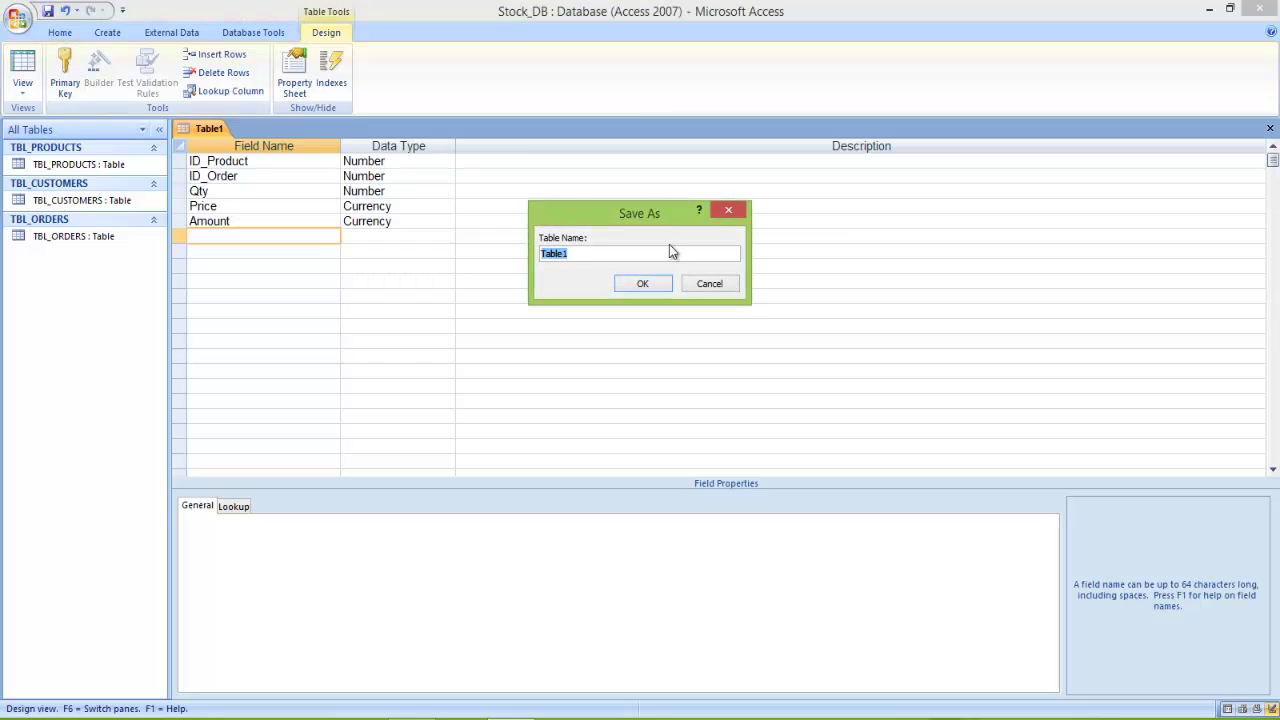
type("TBL_ORDER_DETAILS")
key("Return")
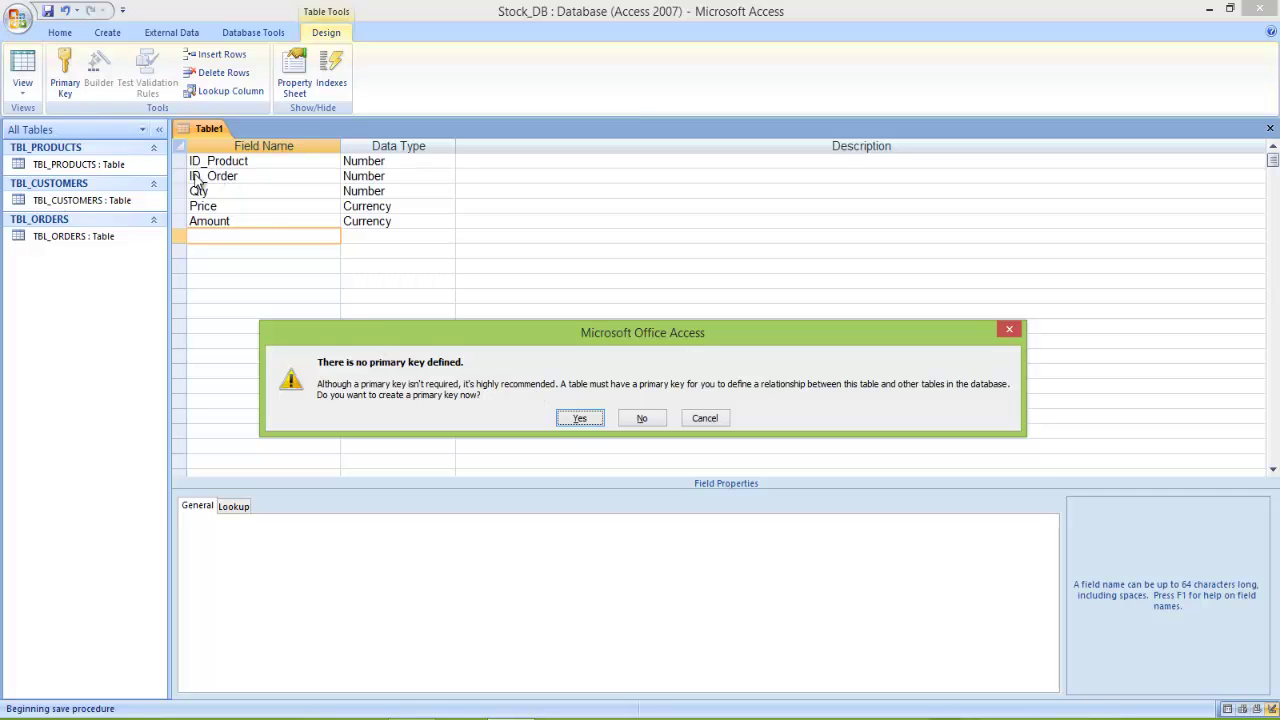
left_click(579, 419)
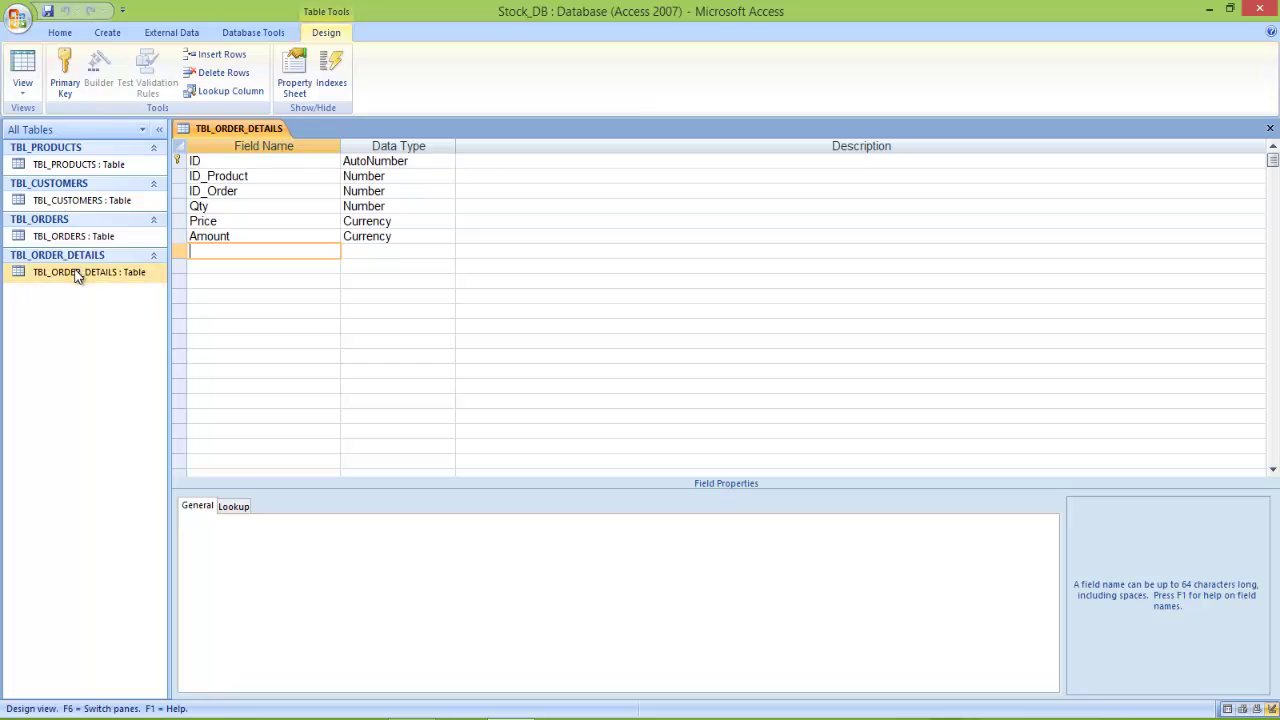
right_click(237, 128)
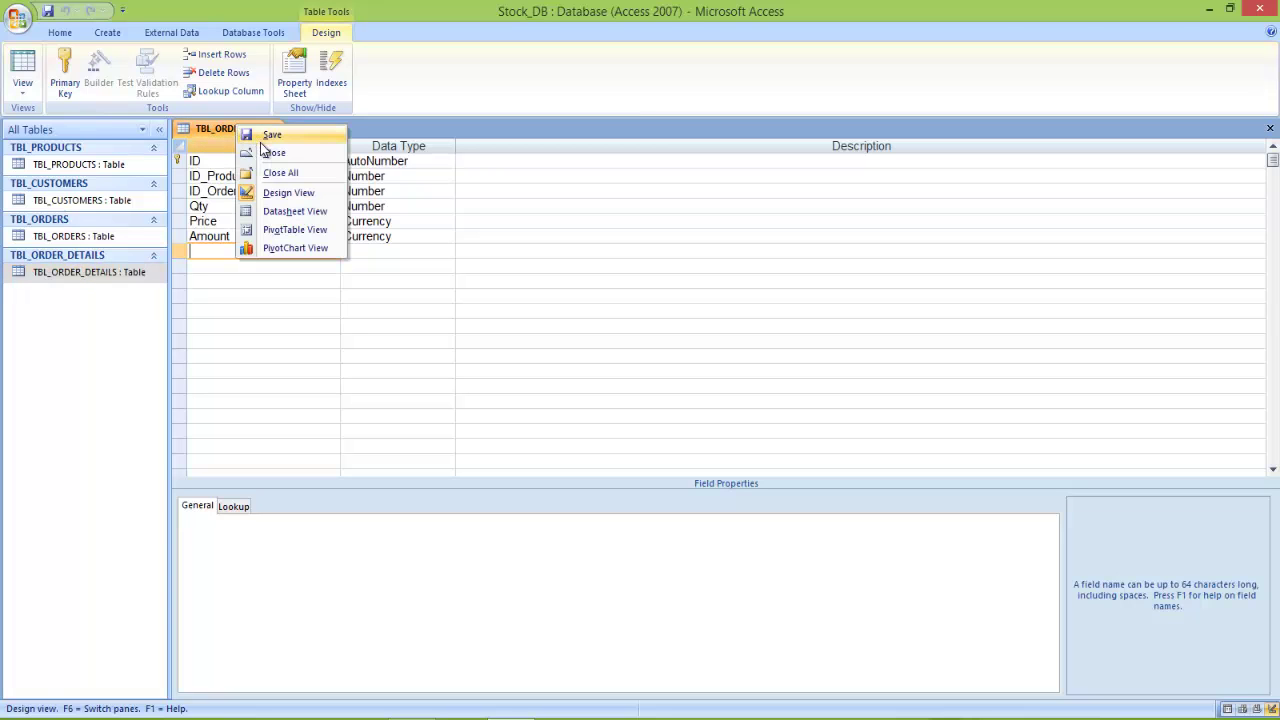
left_click(272, 152)
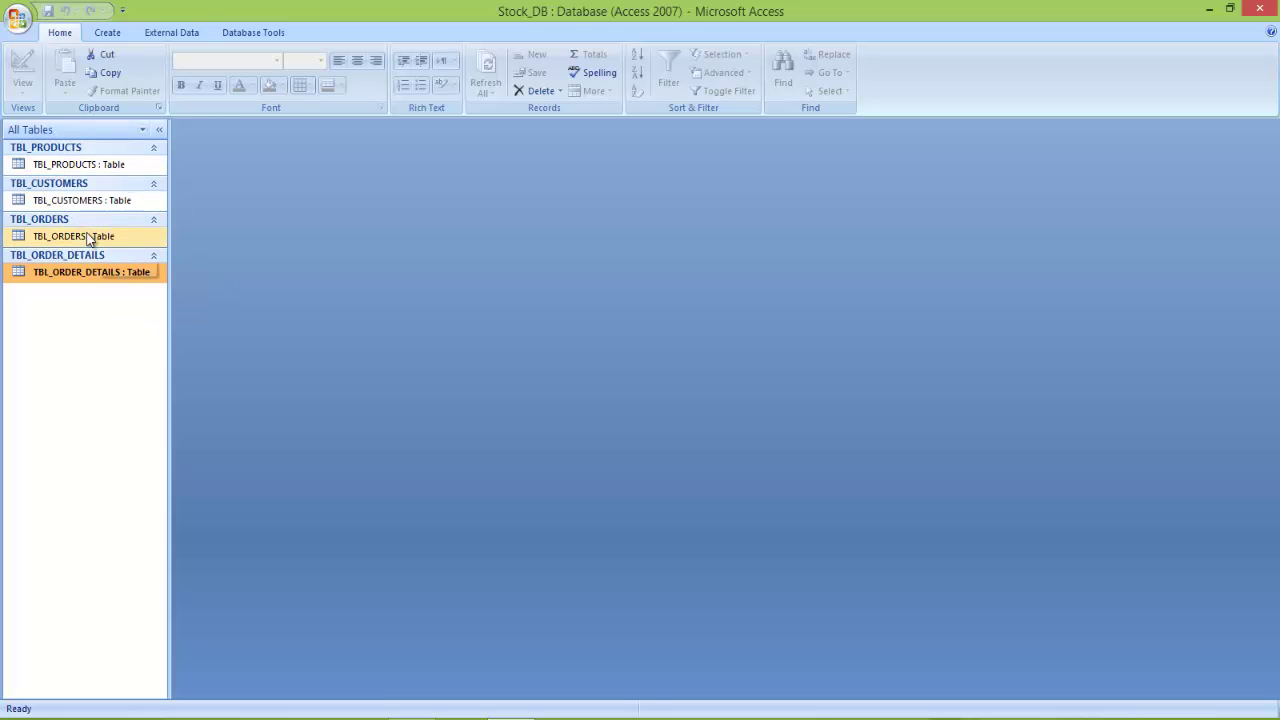
Collapse the TBL_PRODUCTS, TBL_CUSTOMERS, TBL_ORDERS and TBL_ORDER_DETAILS groups in the list of tables
left_click(69, 148)
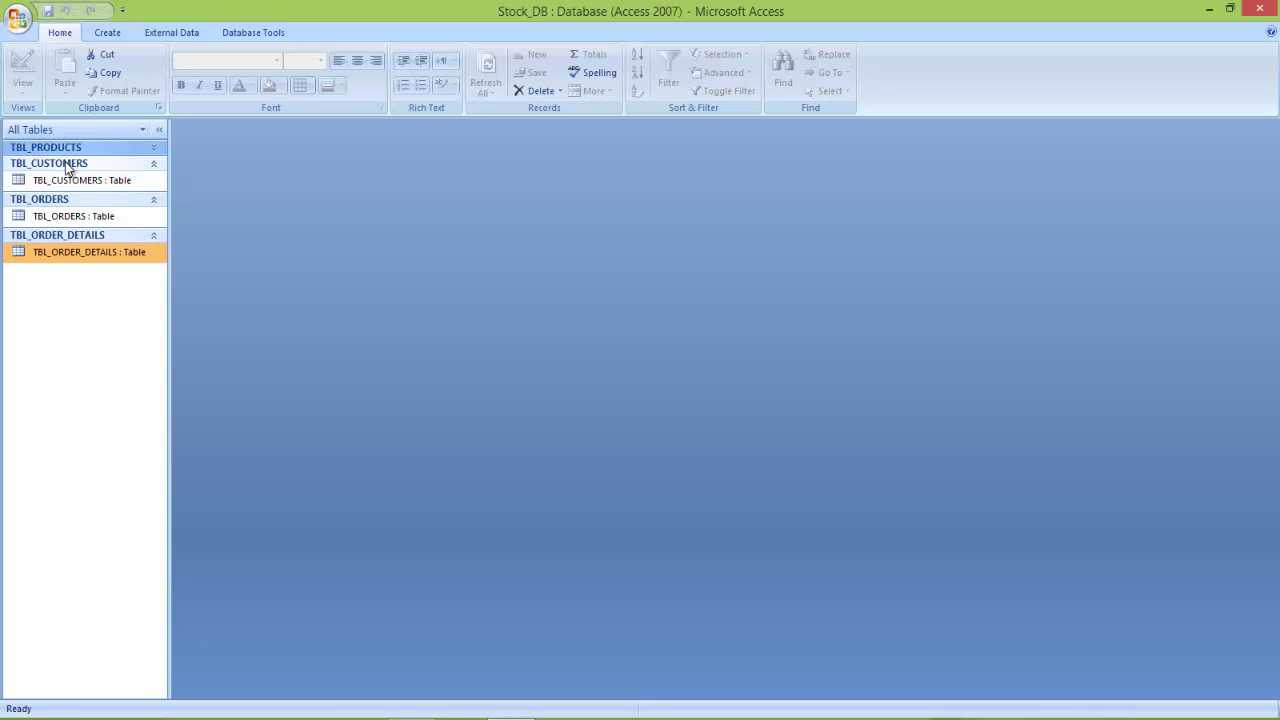
left_click(68, 164)
left_click(57, 182)
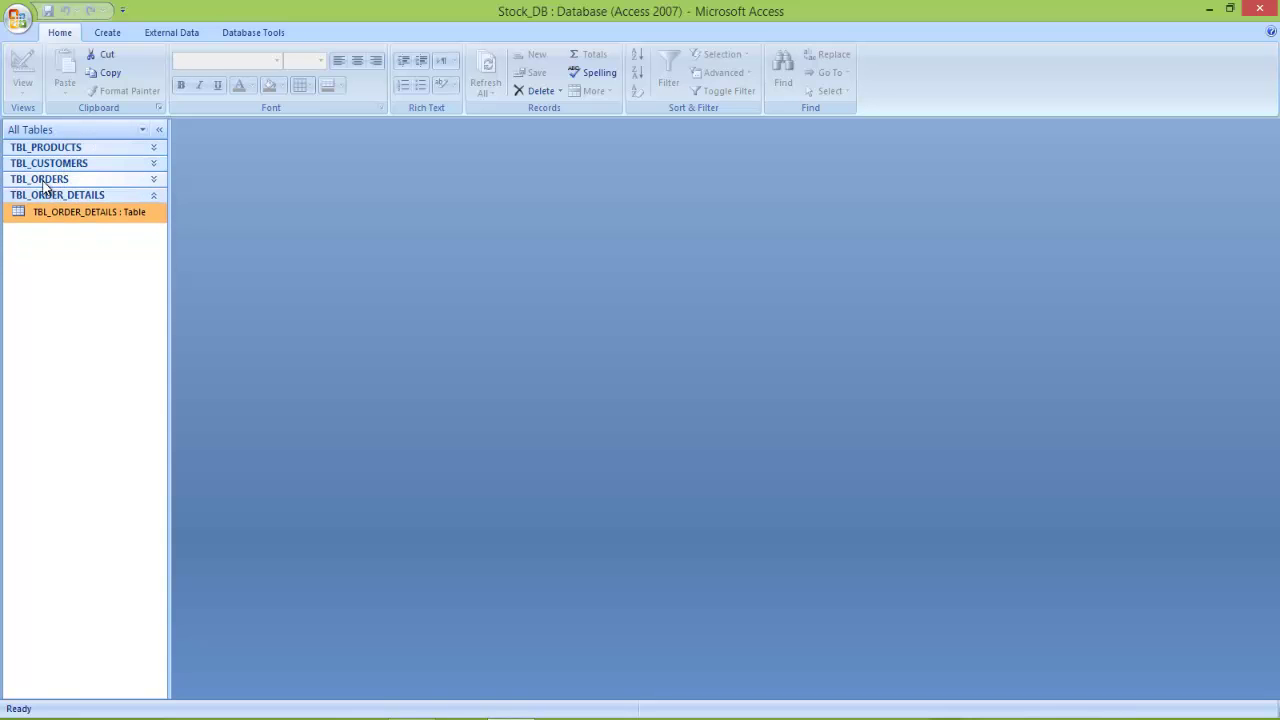
left_click(66, 194)
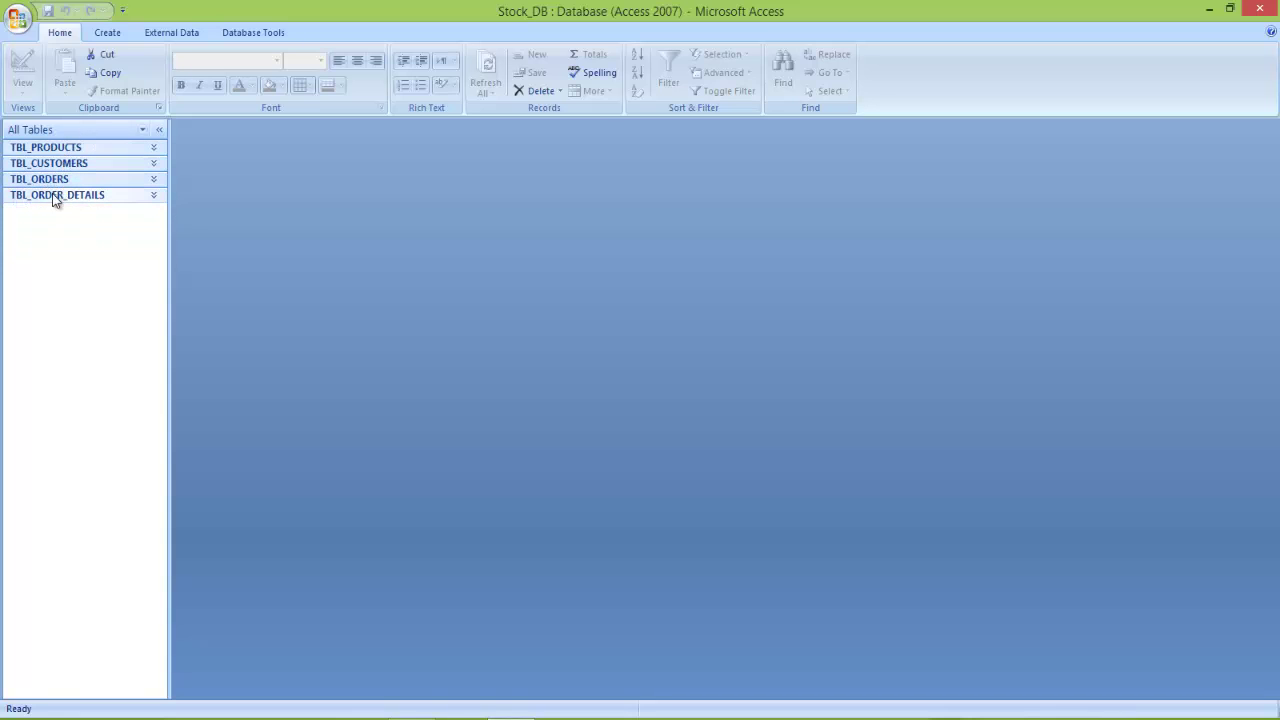